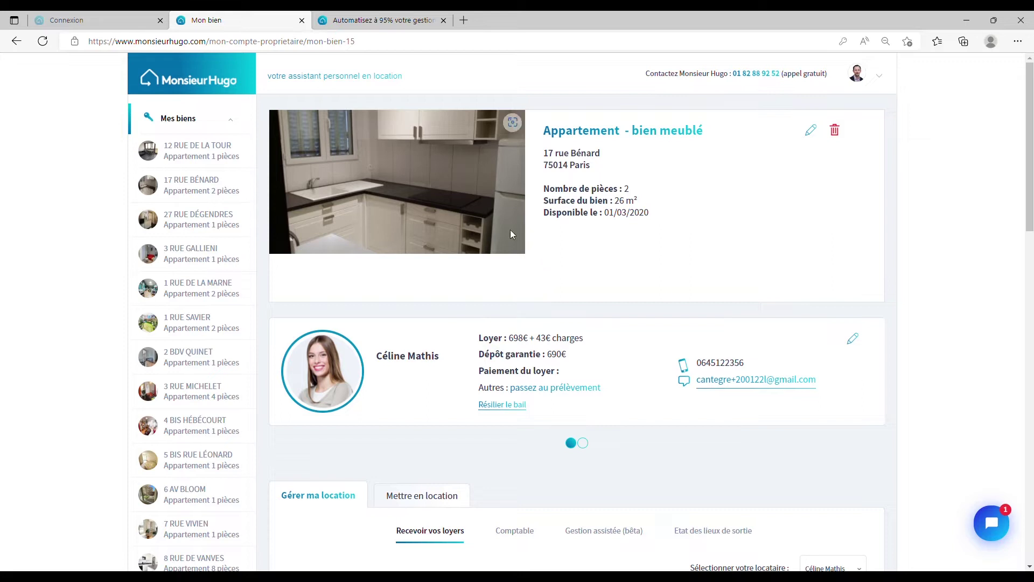
# Review both tenants' rent cards for the furnished apartment, and the rent collection details of the tenant paying 698 €.
pyautogui.scroll(-1, 364, 439)
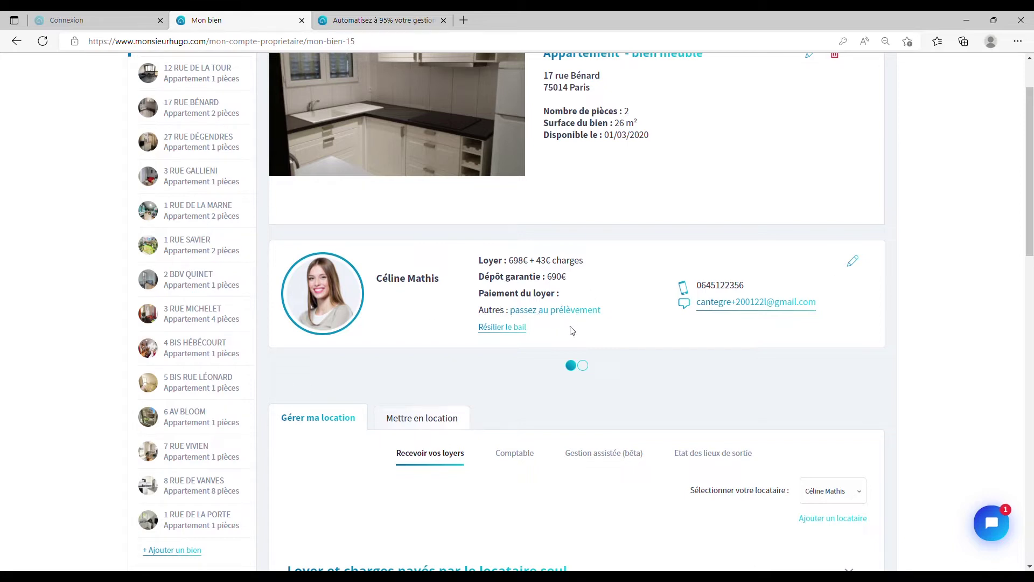
pyautogui.click(584, 367)
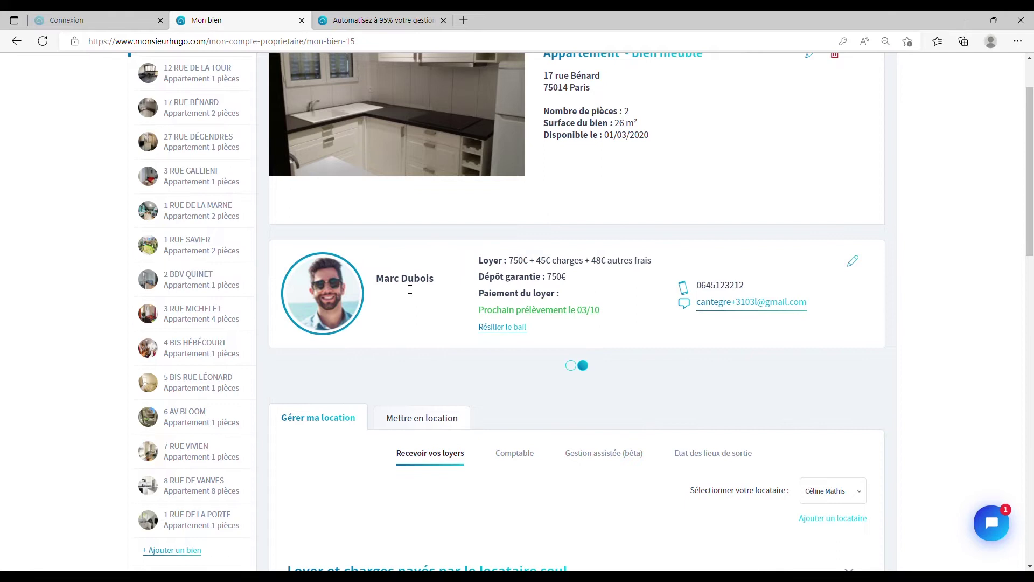
pyautogui.click(573, 367)
pyautogui.scroll(-2, 513, 340)
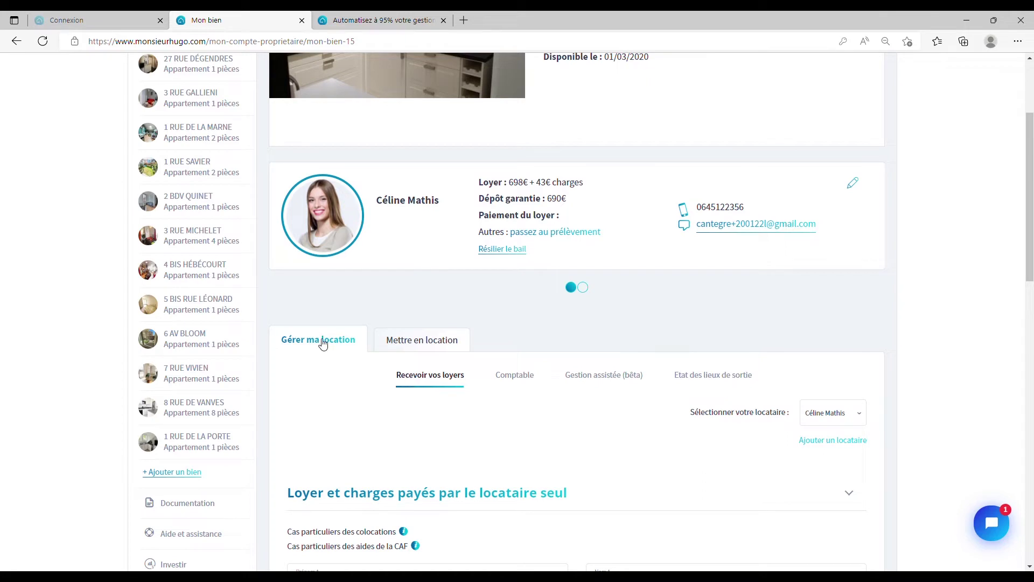
pyautogui.scroll(-5, 561, 284)
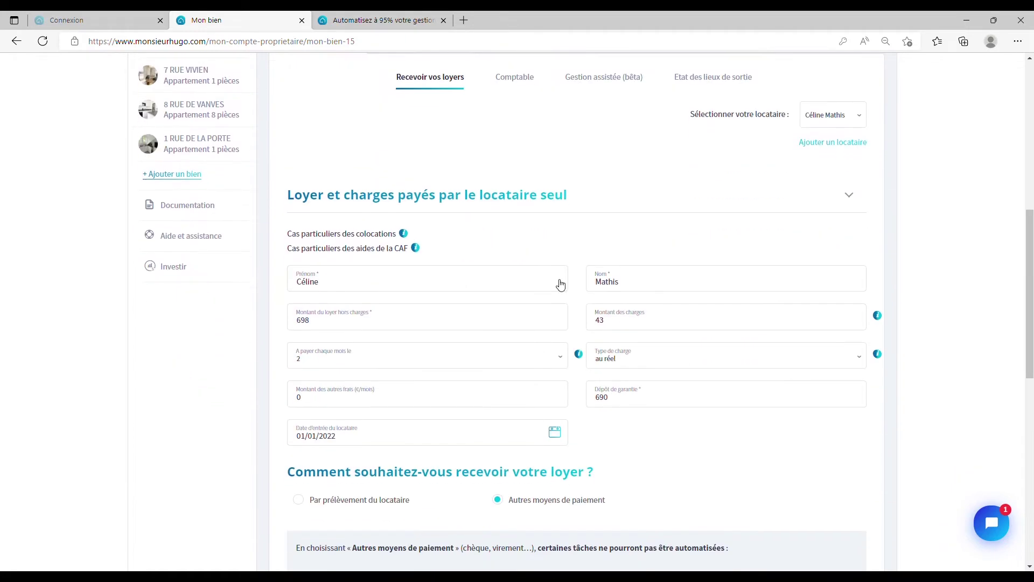
# Start a rent income entry in the property's accounting for the second listed tenant, with 08/06/2022 as the received date.
pyautogui.click(522, 85)
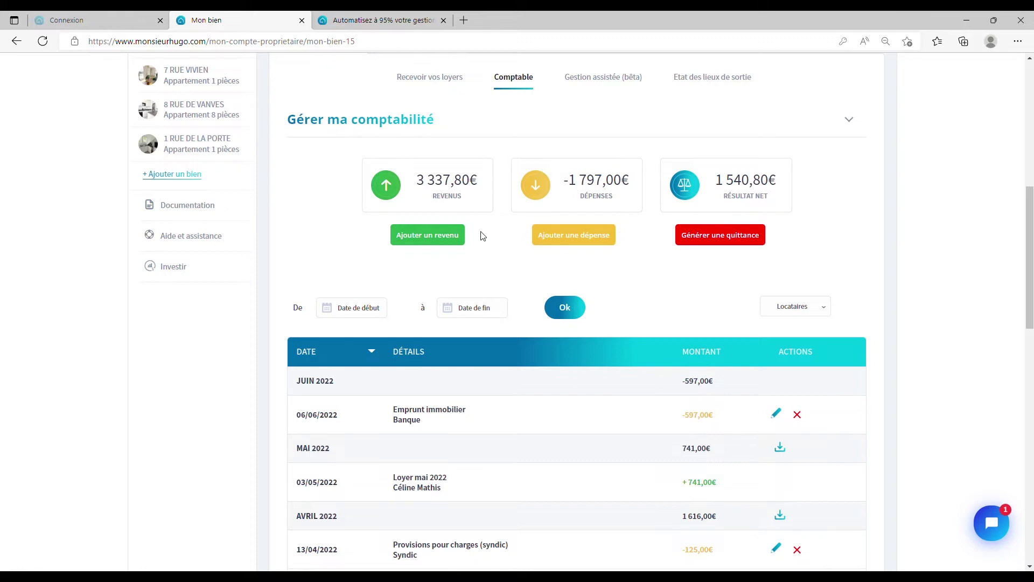
pyautogui.click(425, 236)
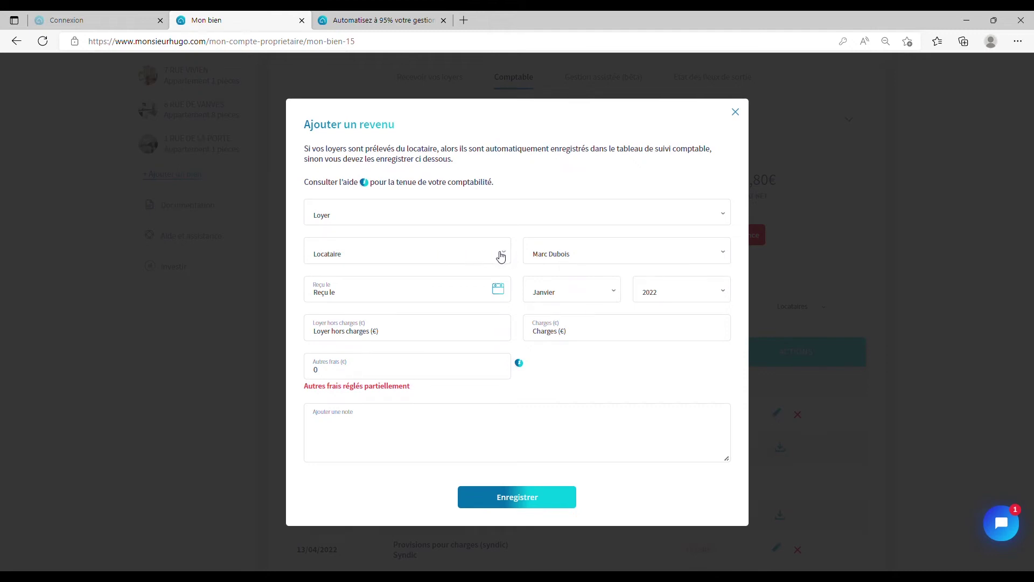
pyautogui.click(578, 254)
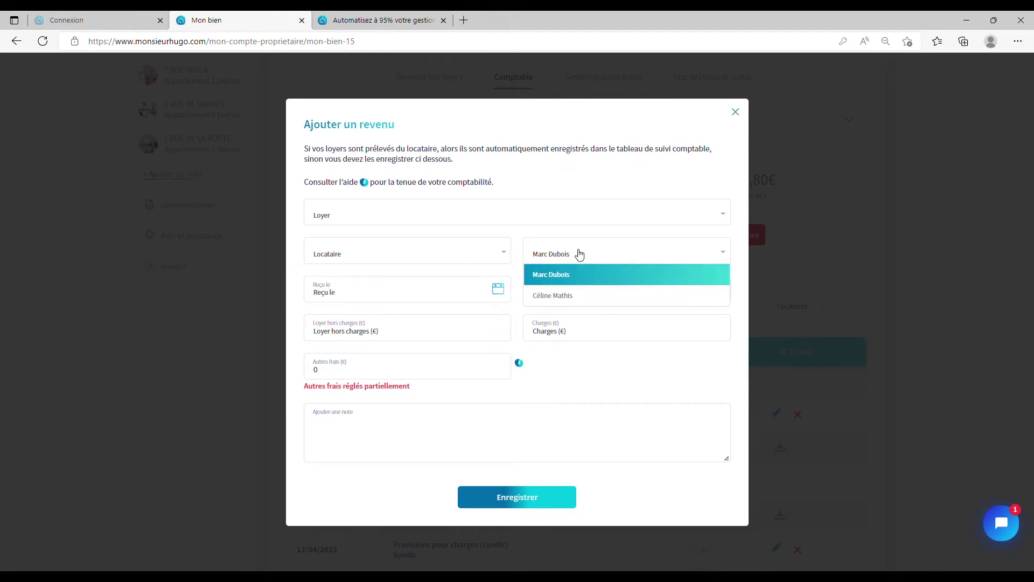
pyautogui.click(563, 296)
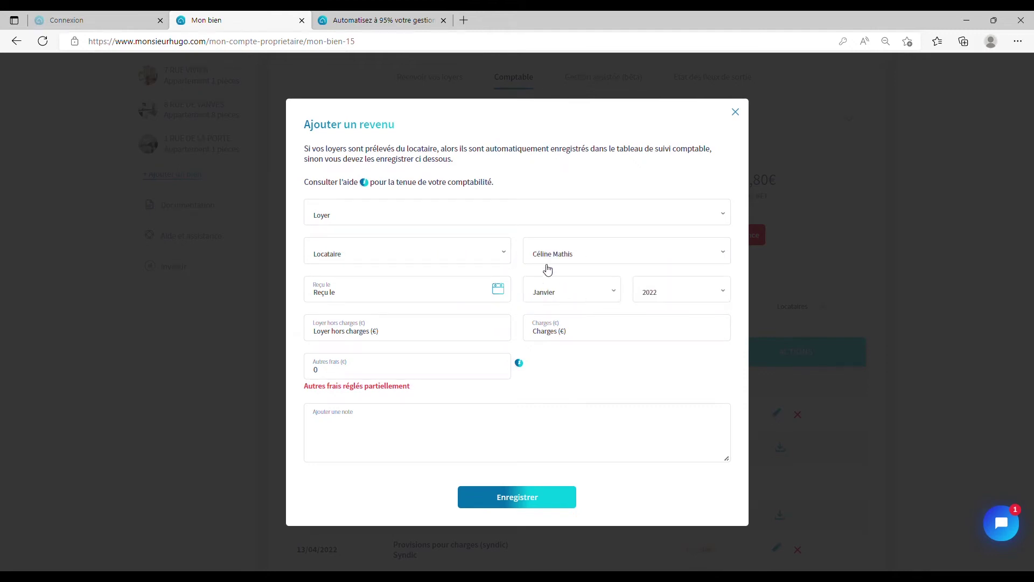
pyautogui.click(362, 296)
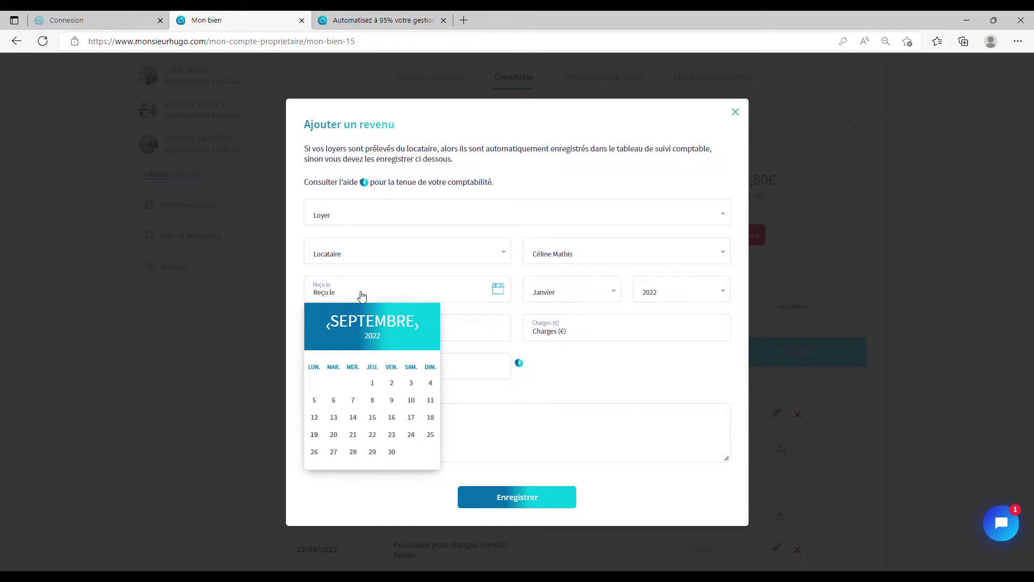
pyautogui.click(330, 327)
pyautogui.click(333, 327)
pyautogui.click(332, 327)
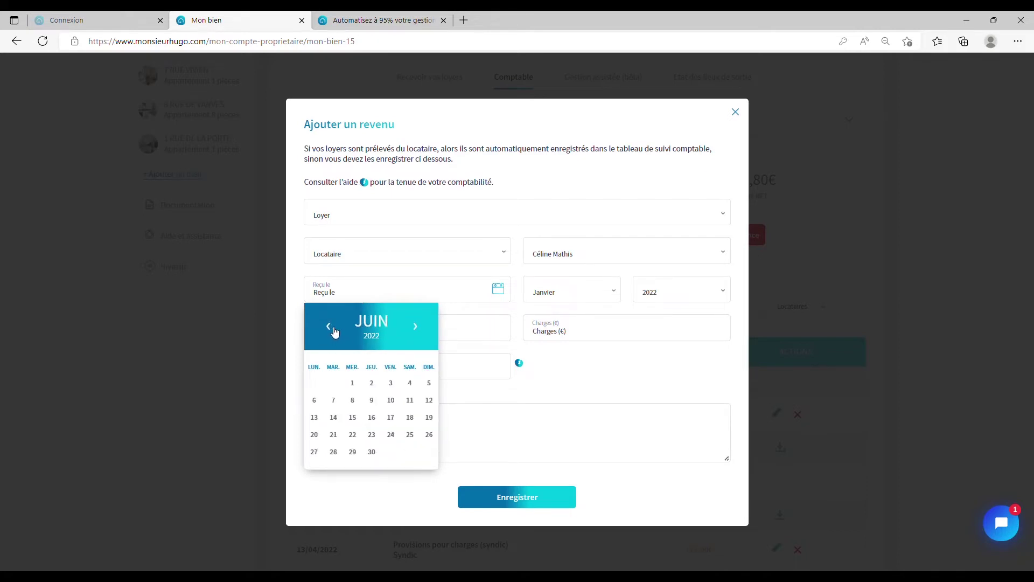
pyautogui.click(356, 405)
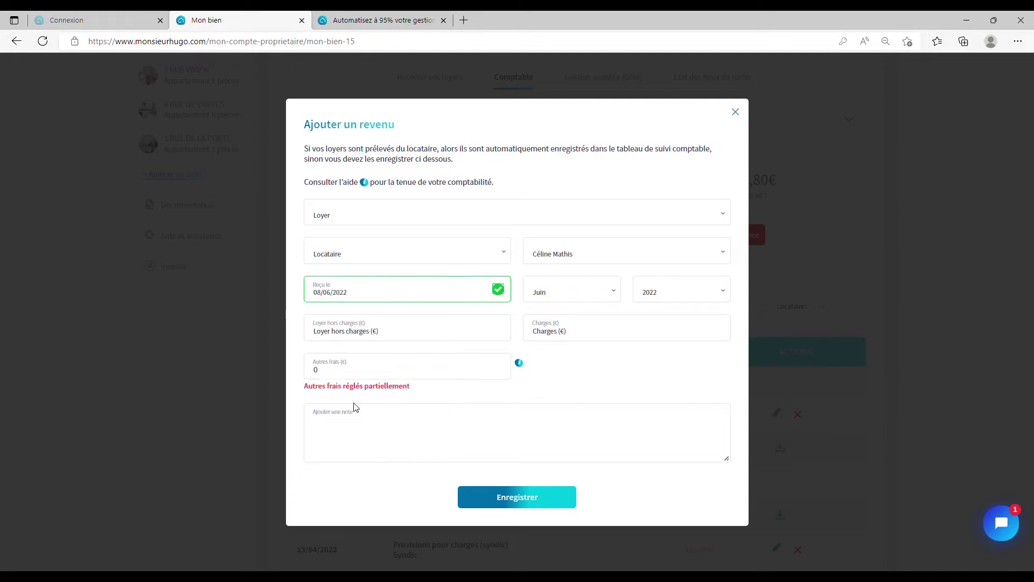
# Enter 698 € rent excluding charges and 42 € charges, save the income entry and dismiss the notice.
pyautogui.click(401, 339)
pyautogui.write('698')
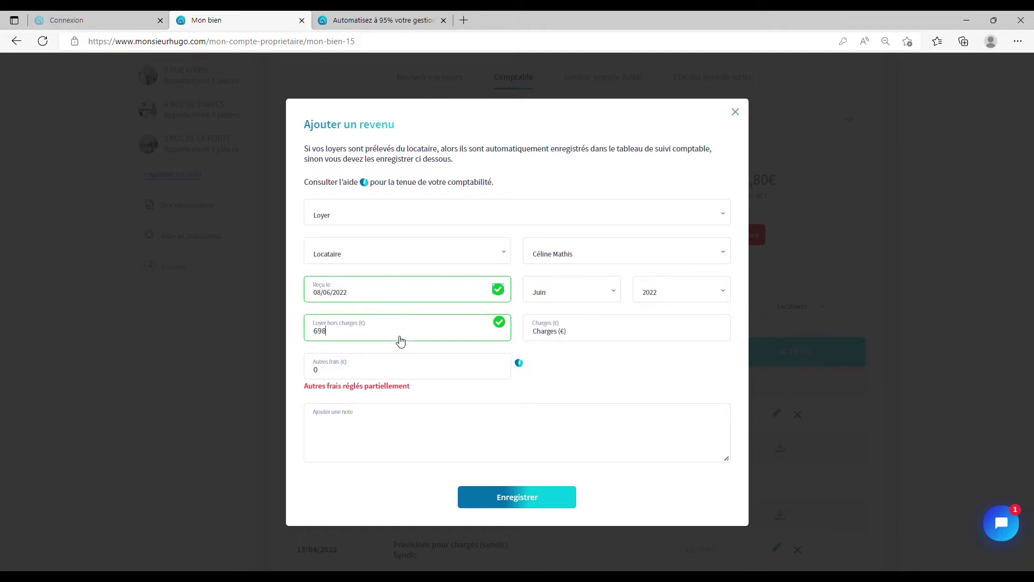
pyautogui.press('Tab')
pyautogui.write('4')
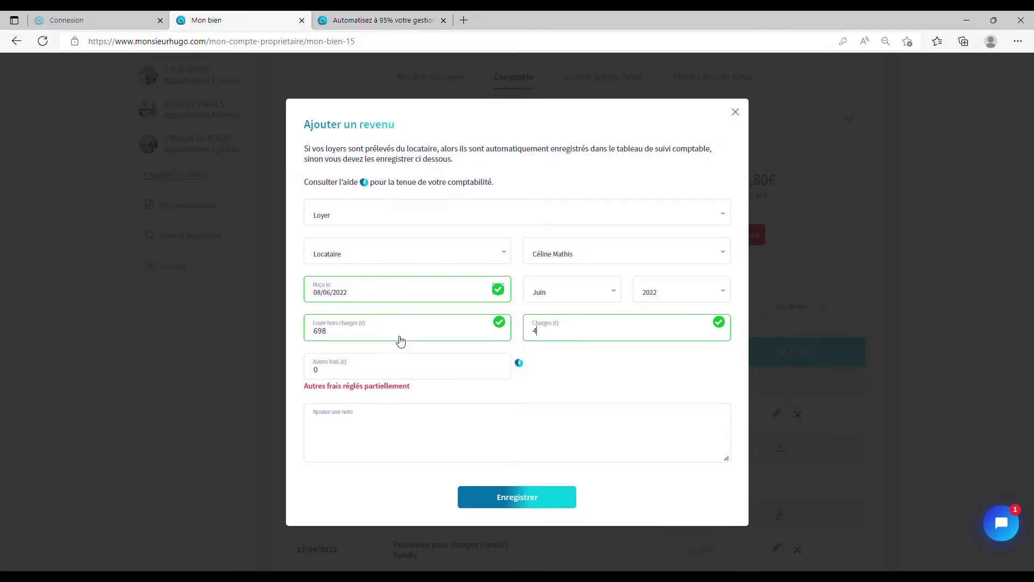
pyautogui.press('Tab')
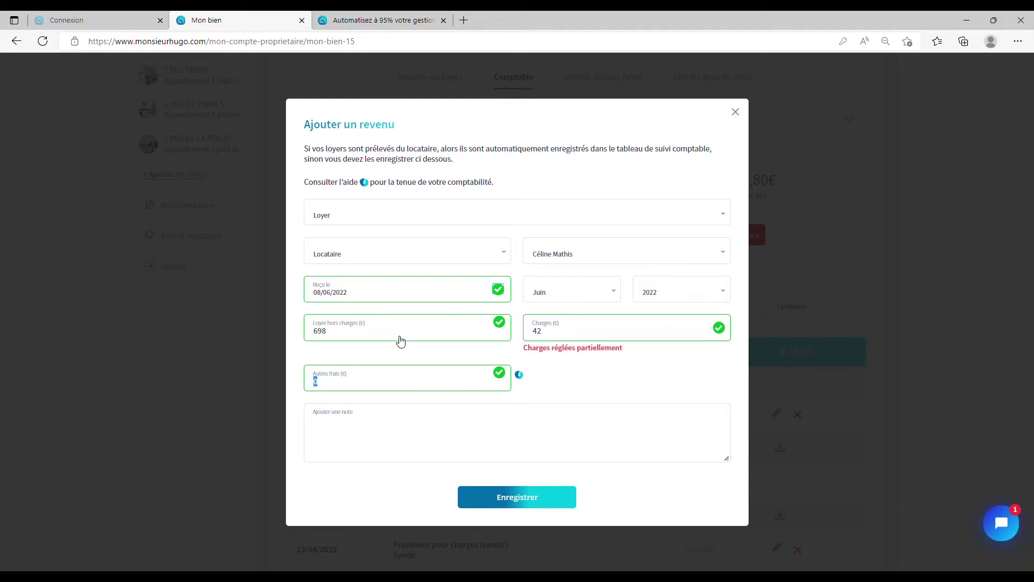
pyautogui.click(532, 502)
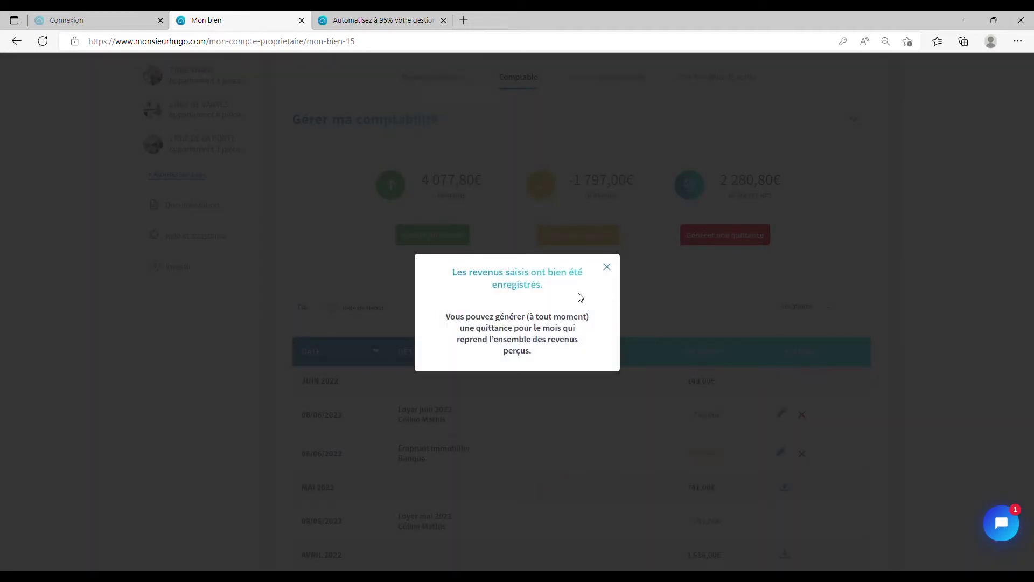
pyautogui.click(613, 268)
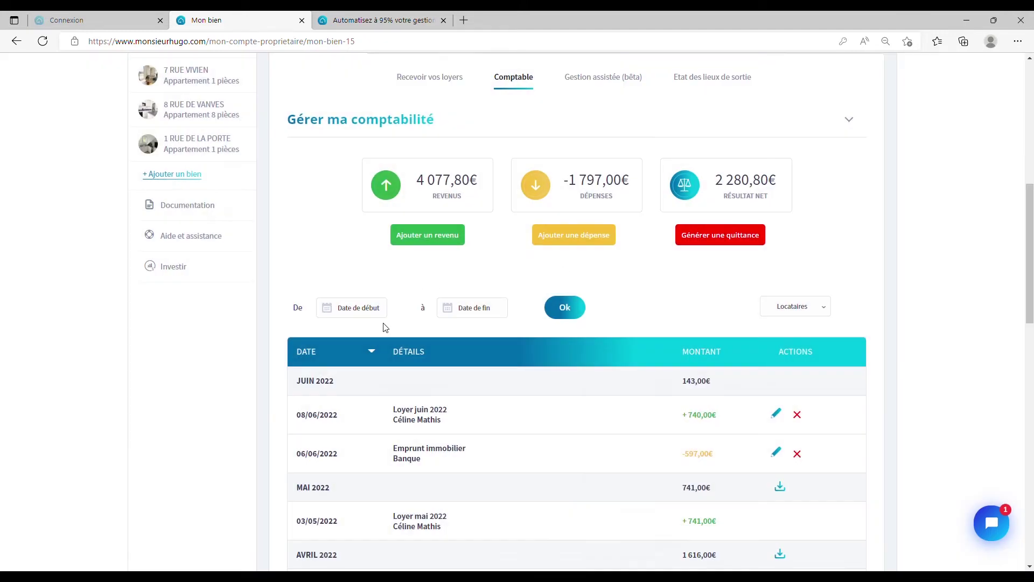
# Generate the rent receipt for Juin 2022 from the recorded income and close the dialog.
pyautogui.scroll(-2, 385, 327)
pyautogui.moveTo(393, 335); pyautogui.dragTo(445, 346)
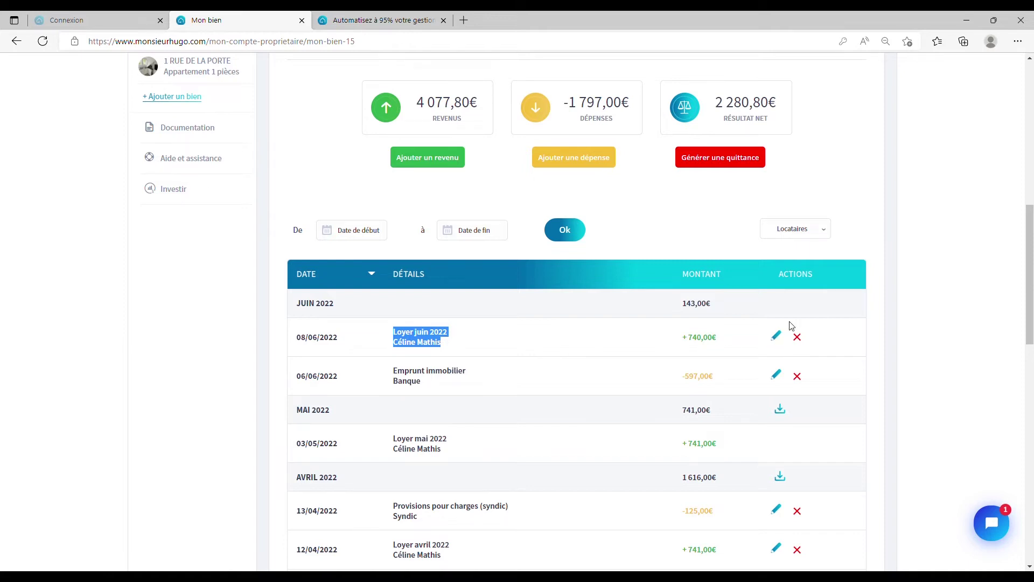
pyautogui.click(720, 160)
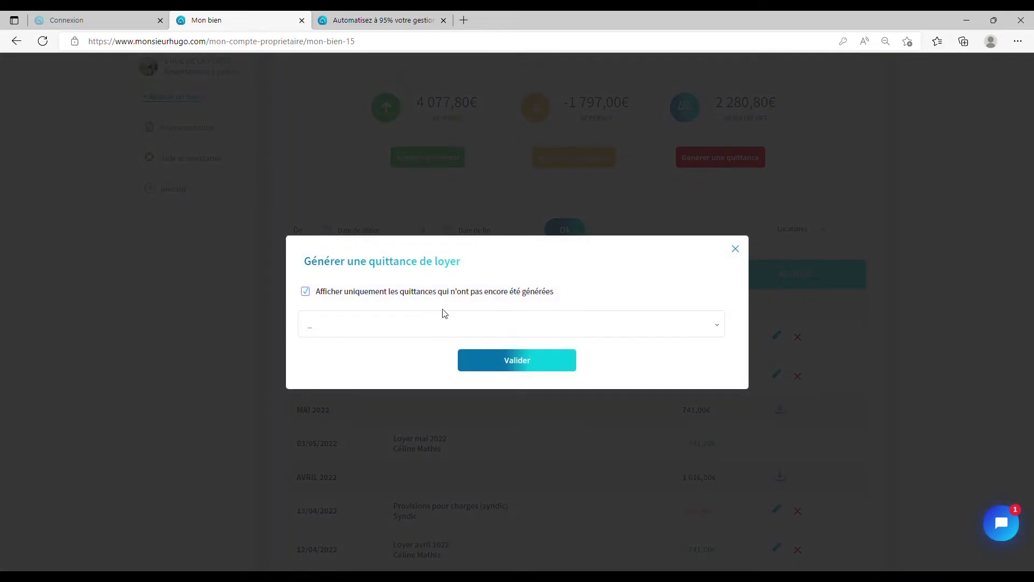
pyautogui.click(358, 333)
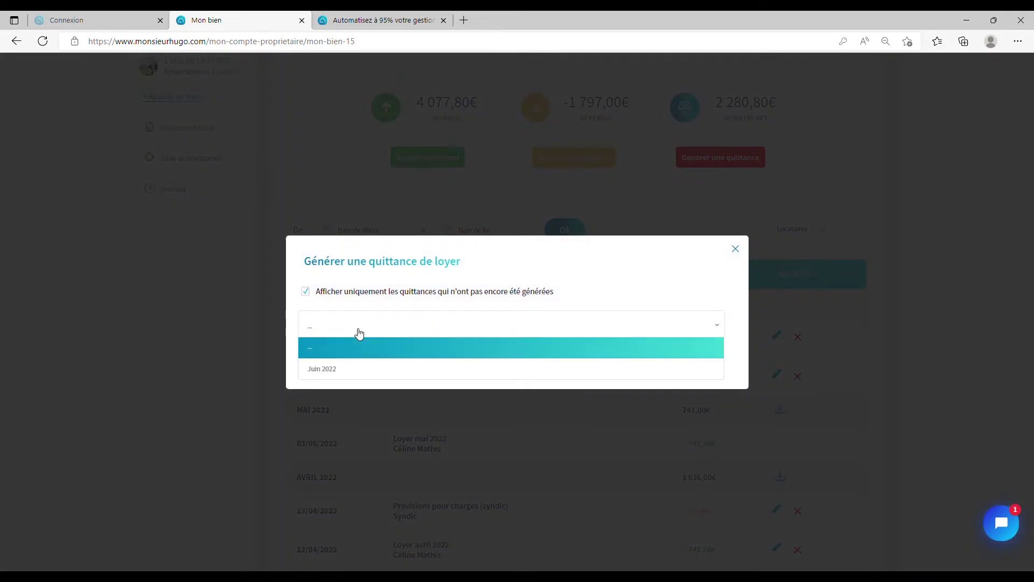
pyautogui.click(329, 371)
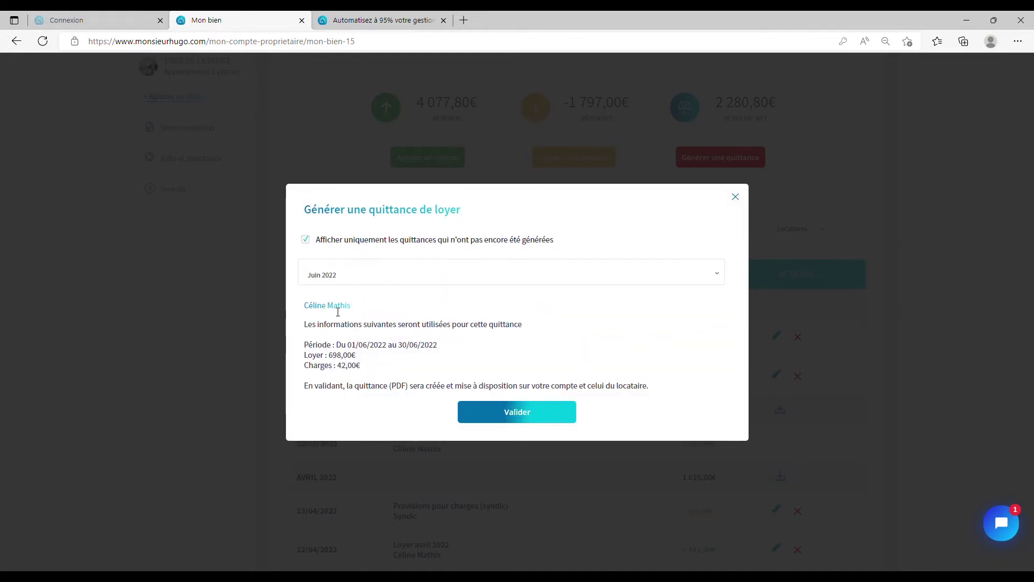
pyautogui.moveTo(355, 310); pyautogui.dragTo(312, 313)
pyautogui.click(505, 413)
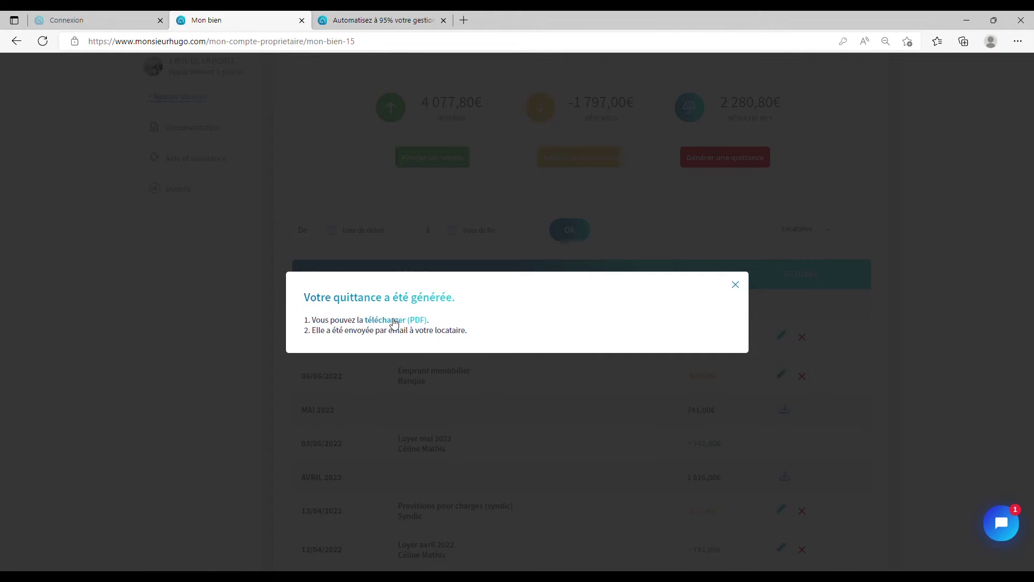
pyautogui.click(735, 284)
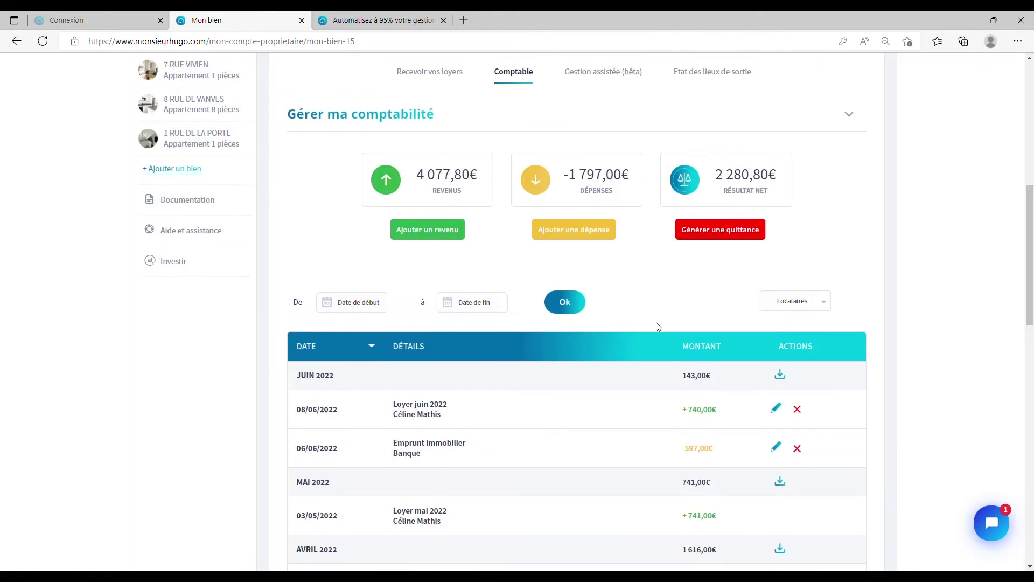
# Check the receipt available for download for June 2022 in the accounting table, without downloading it.
pyautogui.scroll(-2, 657, 337)
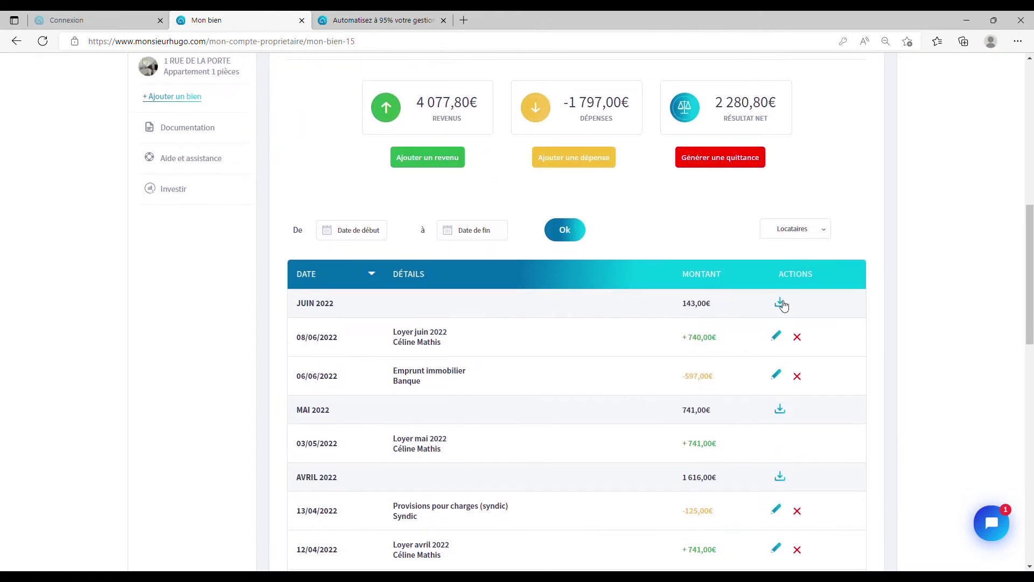
pyautogui.click(780, 304)
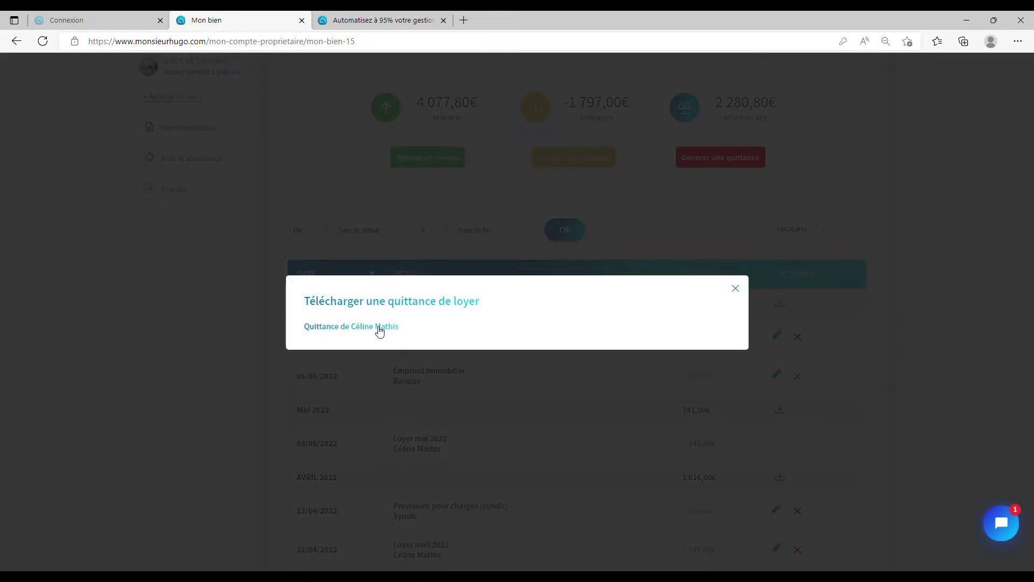
pyautogui.click(736, 288)
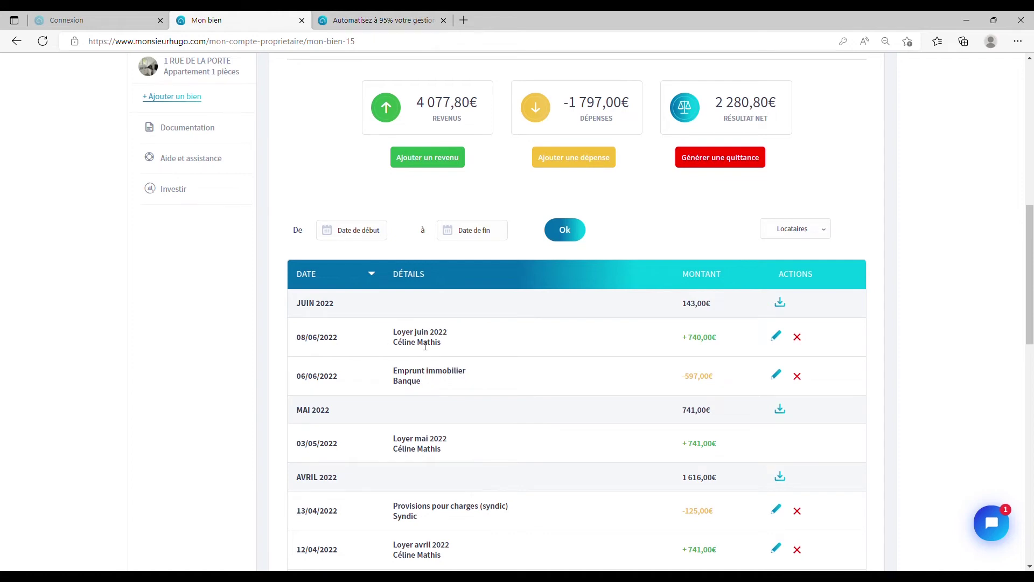
# Edit the June 2022 rent entry with charges of 42.6 € and other fees of 0 €, and save it.
pyautogui.click(777, 337)
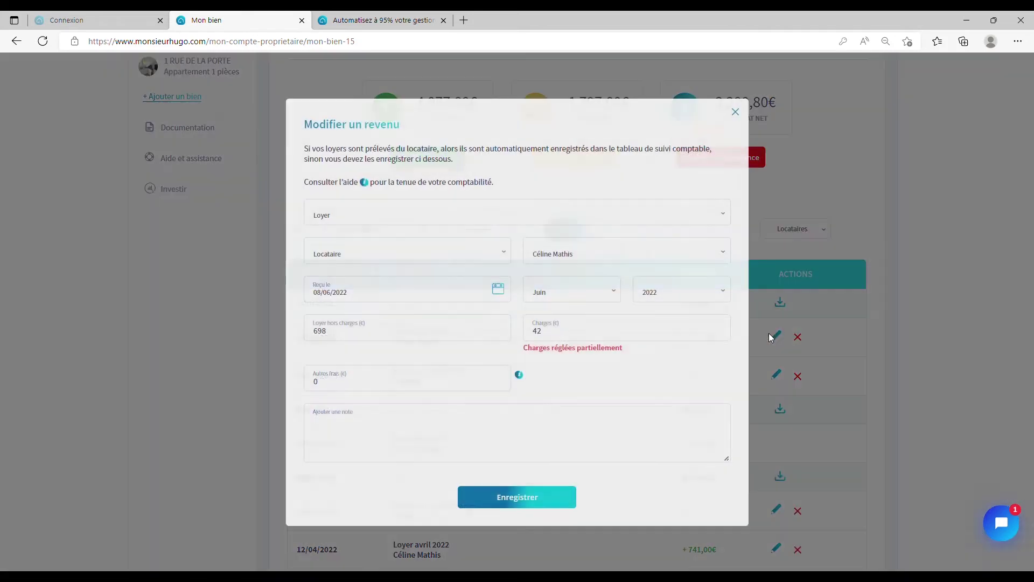
pyautogui.doubleClick(318, 331)
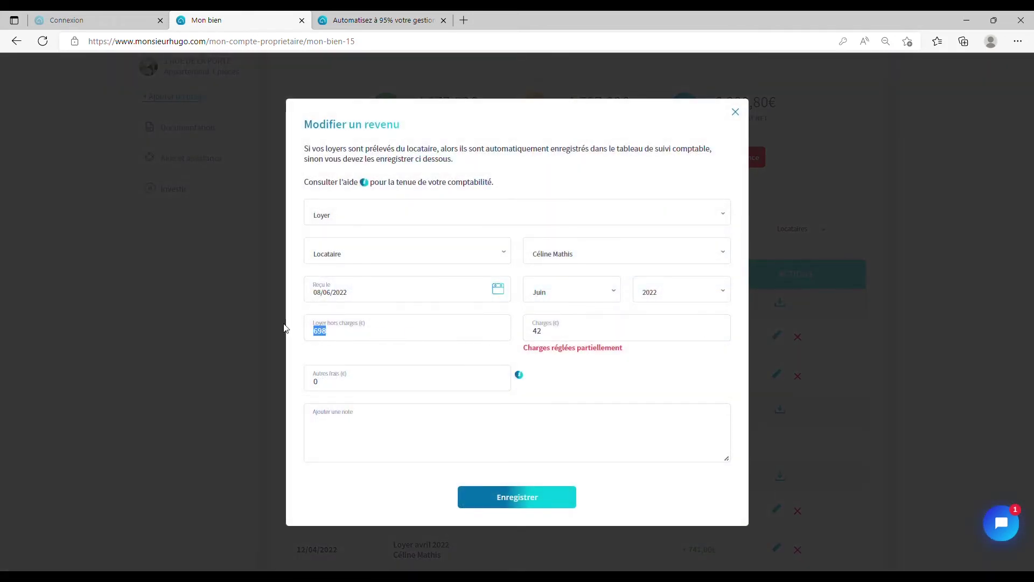
pyautogui.moveTo(341, 387); pyautogui.dragTo(302, 385)
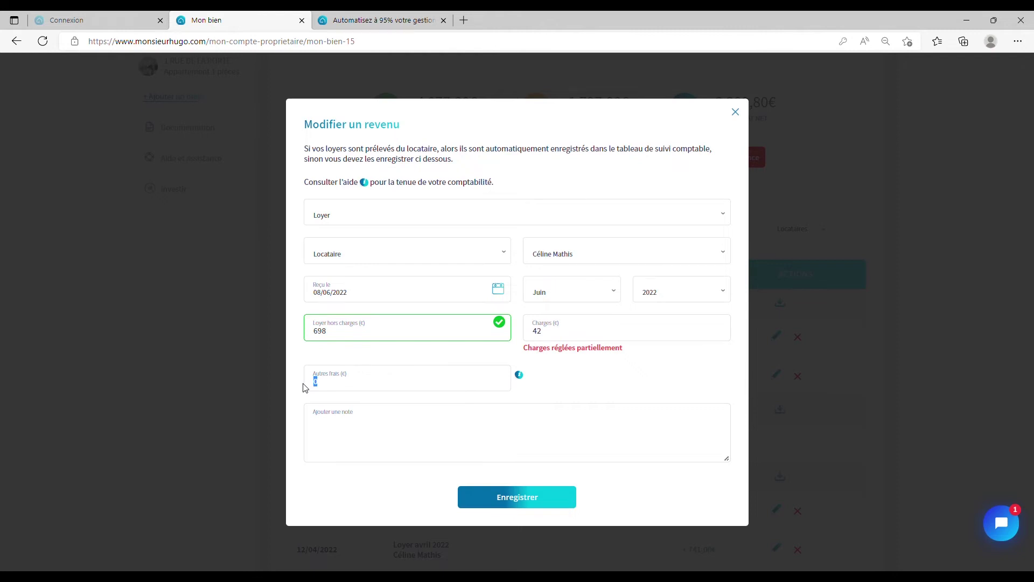
pyautogui.write('40')
pyautogui.press('BackSpace')
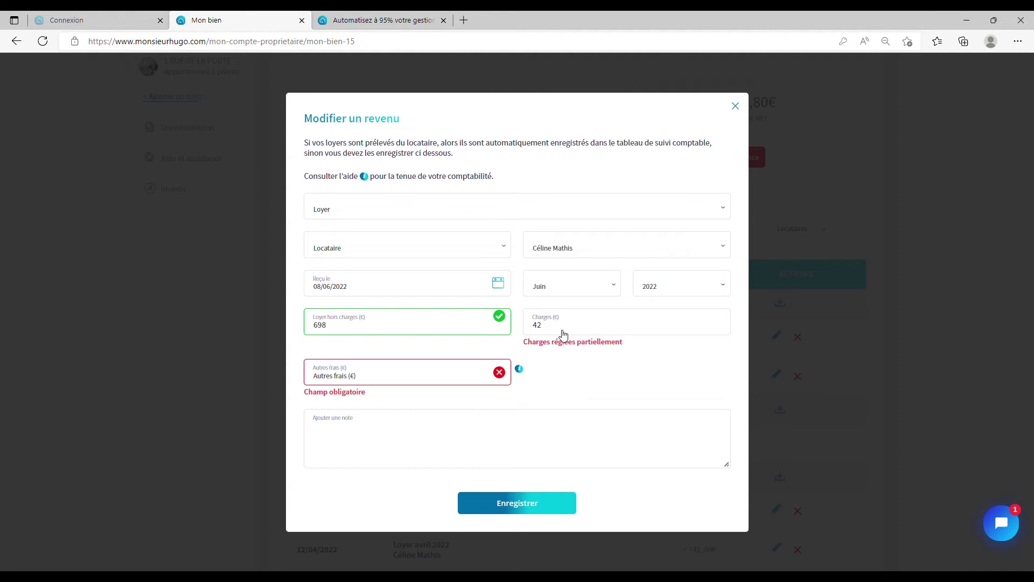
pyautogui.write('6')
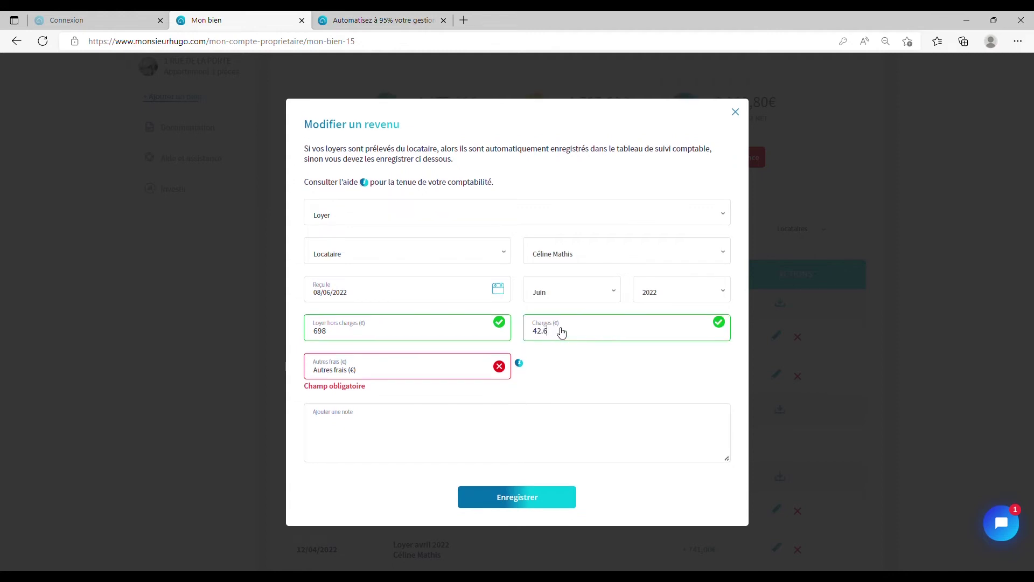
pyautogui.click(520, 501)
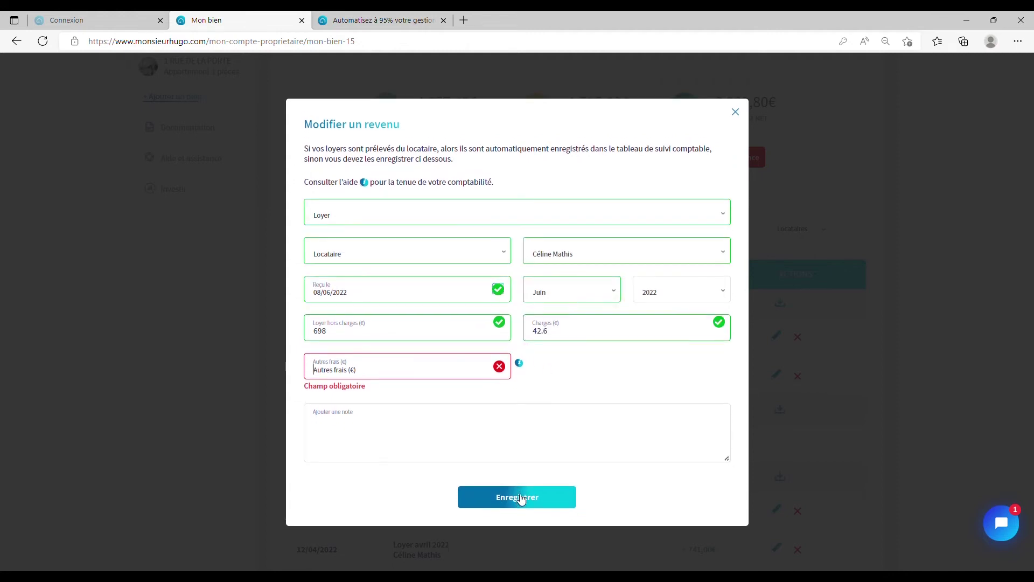
pyautogui.click(386, 376)
pyautogui.write('0')
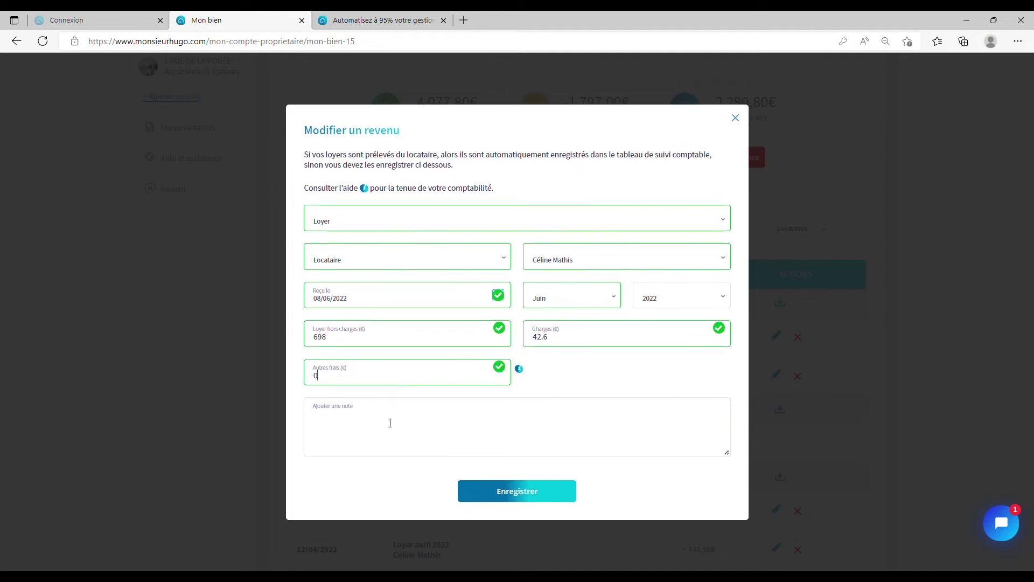
pyautogui.click(478, 493)
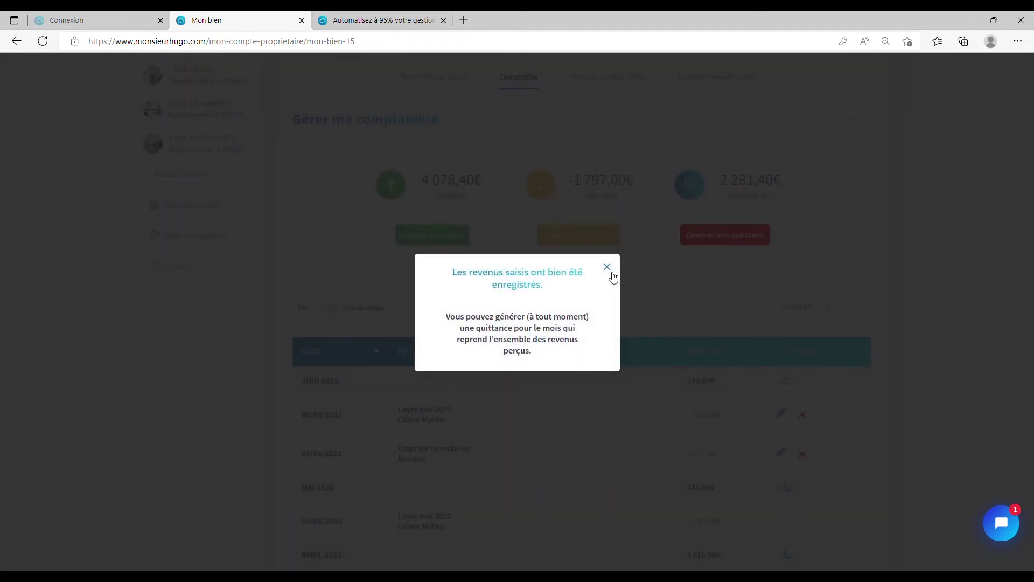
pyautogui.click(608, 268)
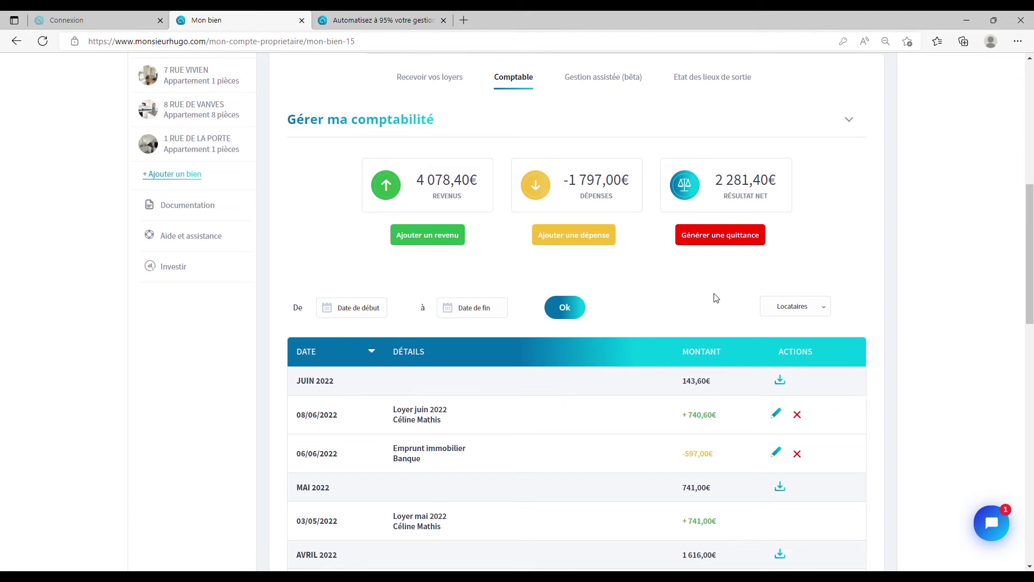
# Regenerate the rent receipt for Juin 2022 with the corrected amounts and close the confirmation.
pyautogui.click(719, 242)
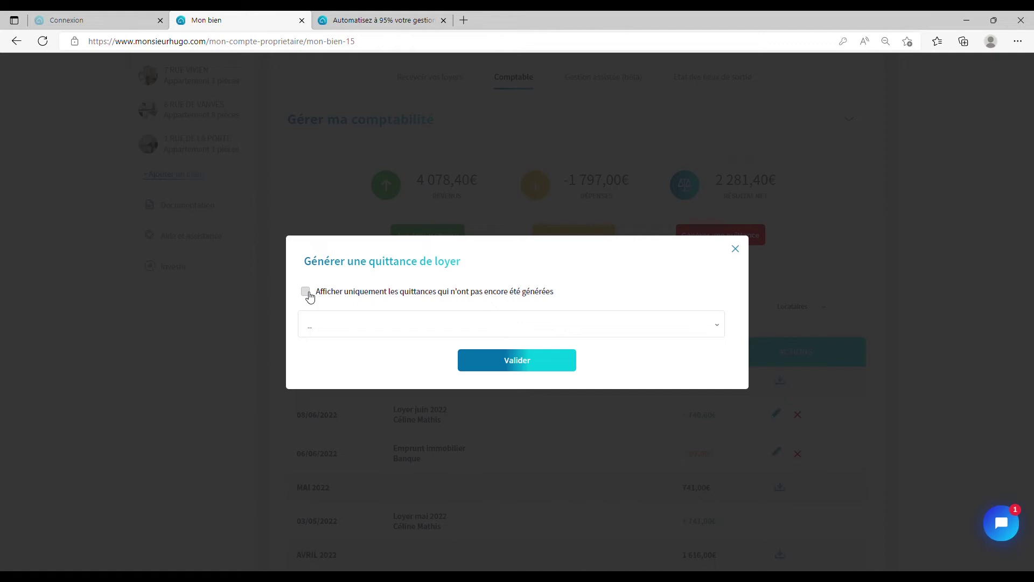
pyautogui.click(331, 325)
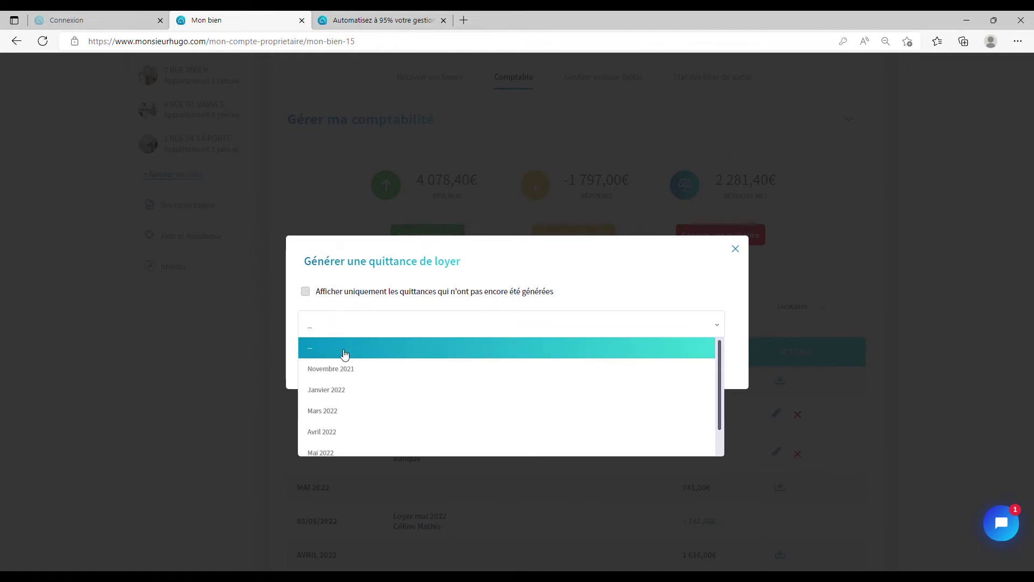
pyautogui.scroll(-1, 365, 397)
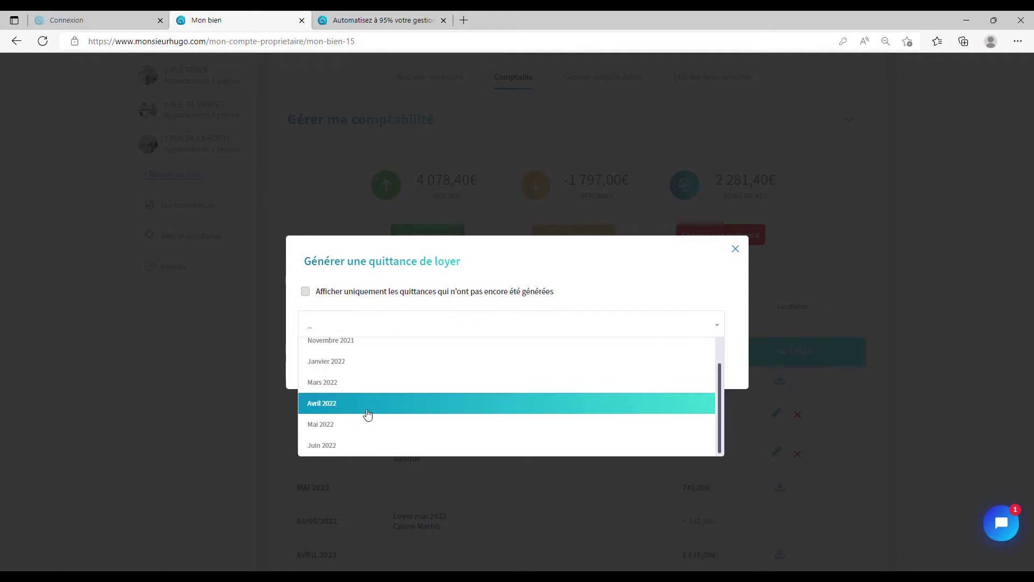
pyautogui.click(334, 447)
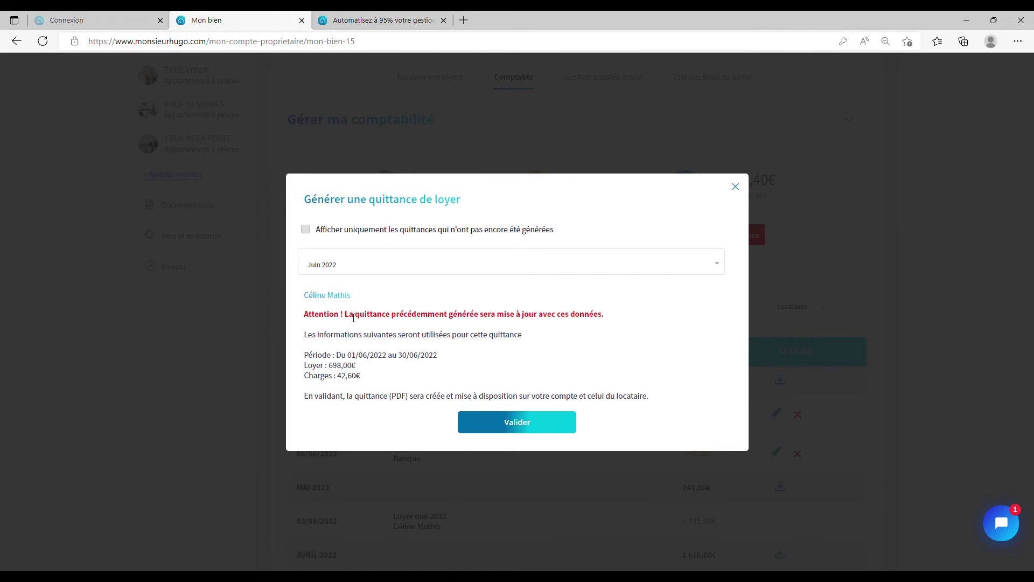
pyautogui.click(505, 426)
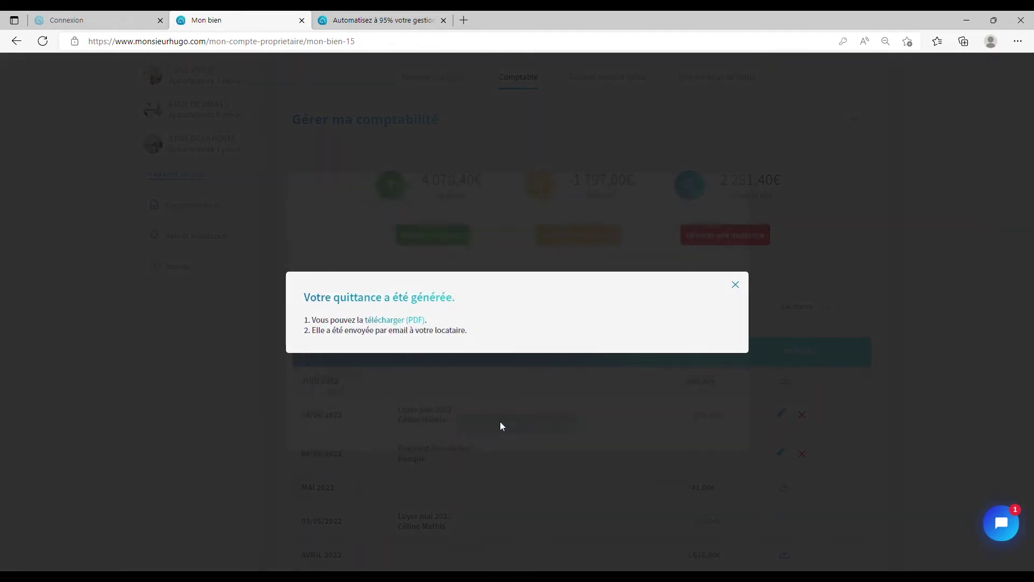
pyautogui.click(736, 285)
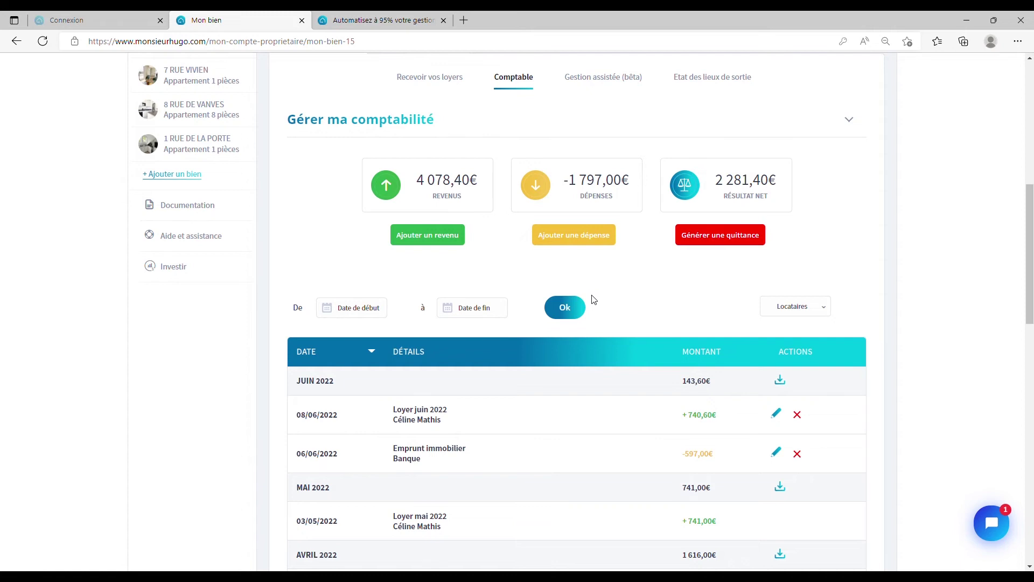
# Examine the income and expense entries in the accounting table, including Emprunt immobilier and Provisions pour charges (syndic).
pyautogui.scroll(-3, 593, 298)
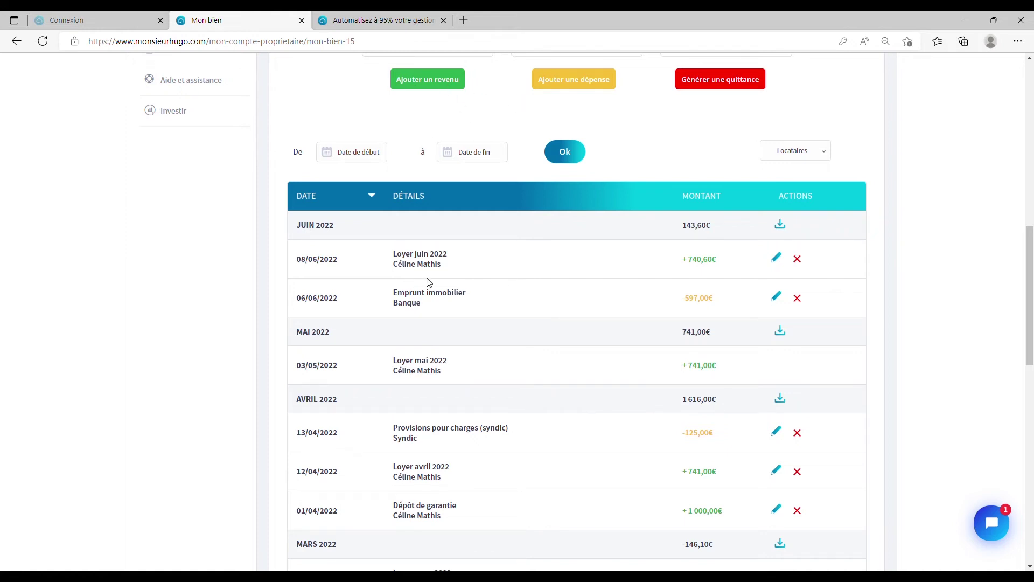
pyautogui.scroll(2, 567, 117)
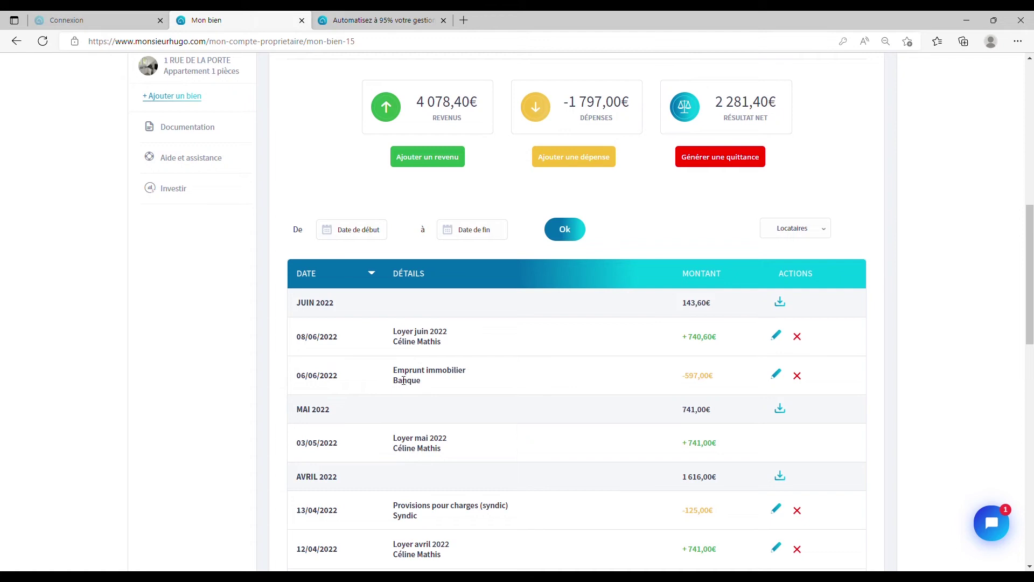
pyautogui.moveTo(399, 374); pyautogui.dragTo(468, 371)
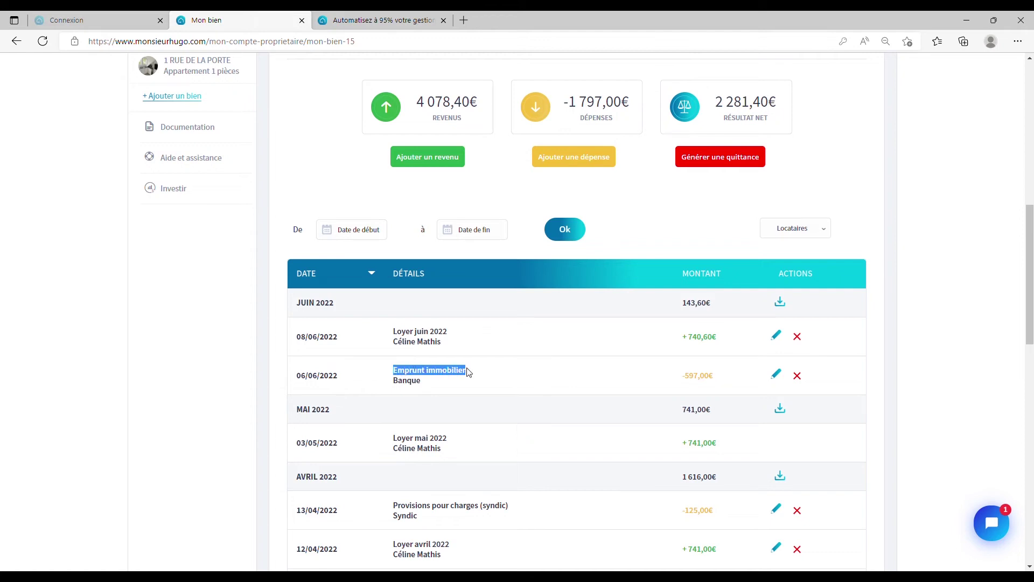
pyautogui.scroll(2, 468, 371)
pyautogui.scroll(-4, 469, 369)
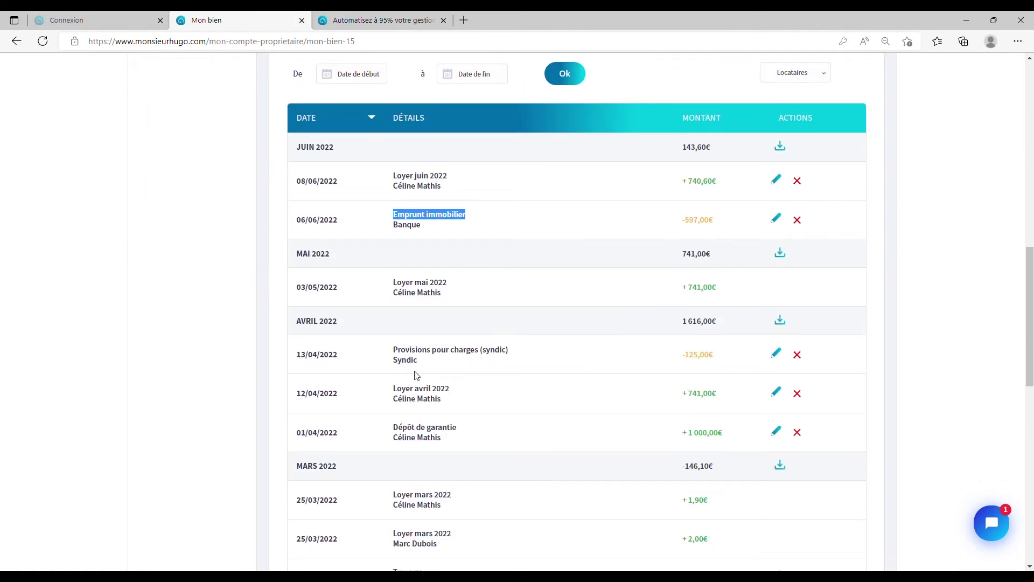
pyautogui.moveTo(399, 351); pyautogui.dragTo(471, 350)
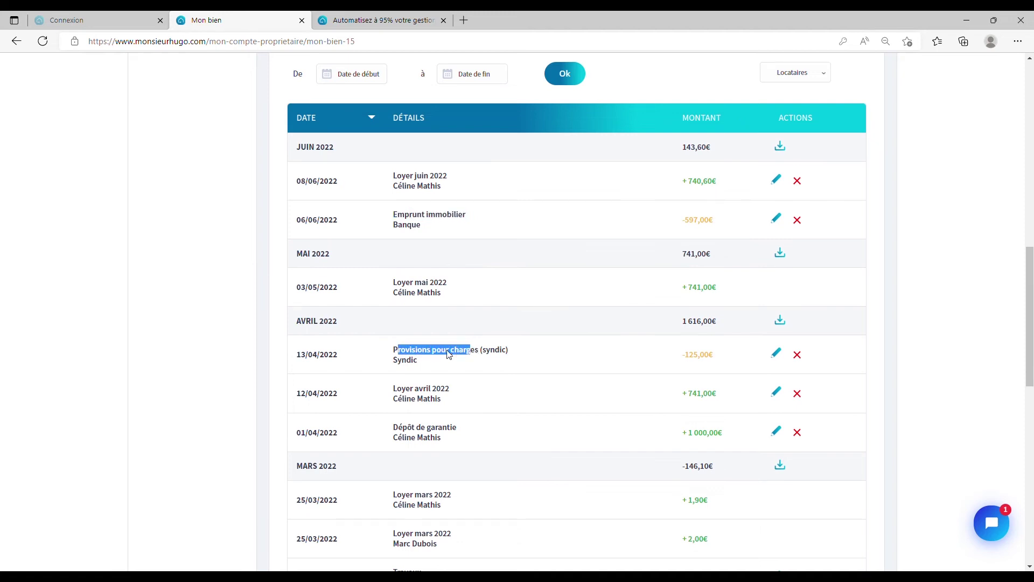
pyautogui.click(495, 356)
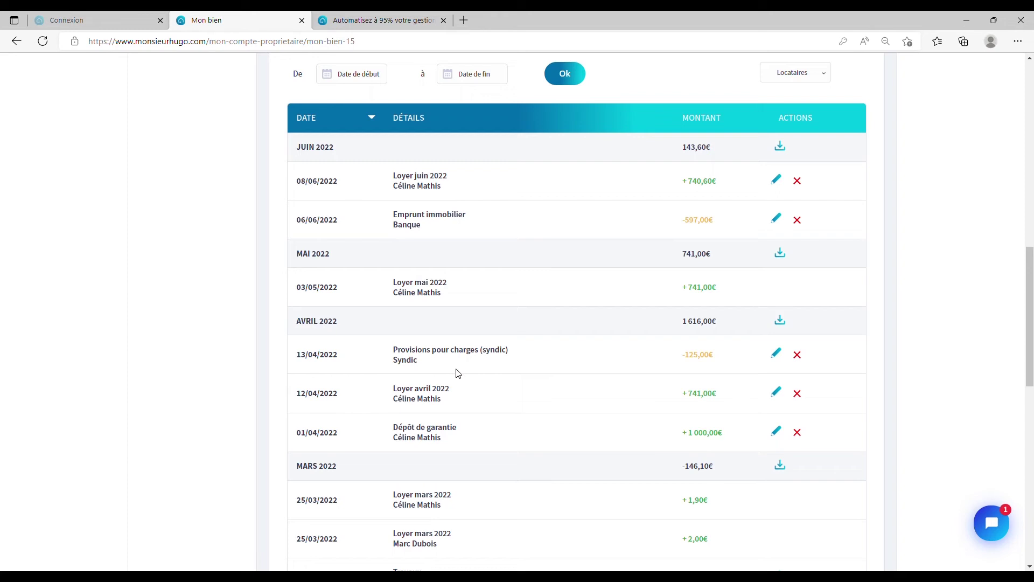
pyautogui.scroll(4, 458, 373)
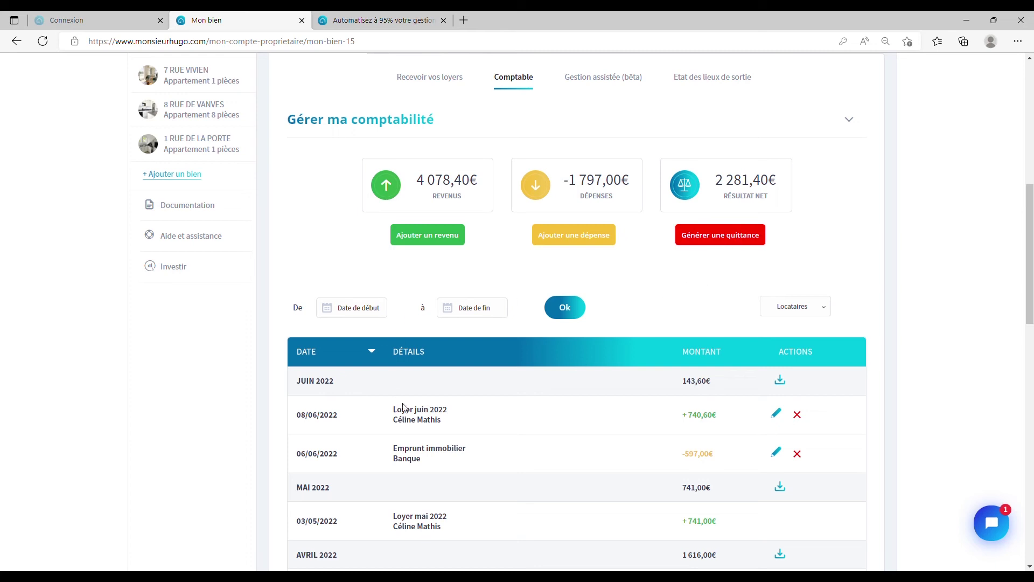
# Open the Recevoir vos loyers section and review the tenant's rent, charges and payment method settings.
pyautogui.scroll(3, 418, 428)
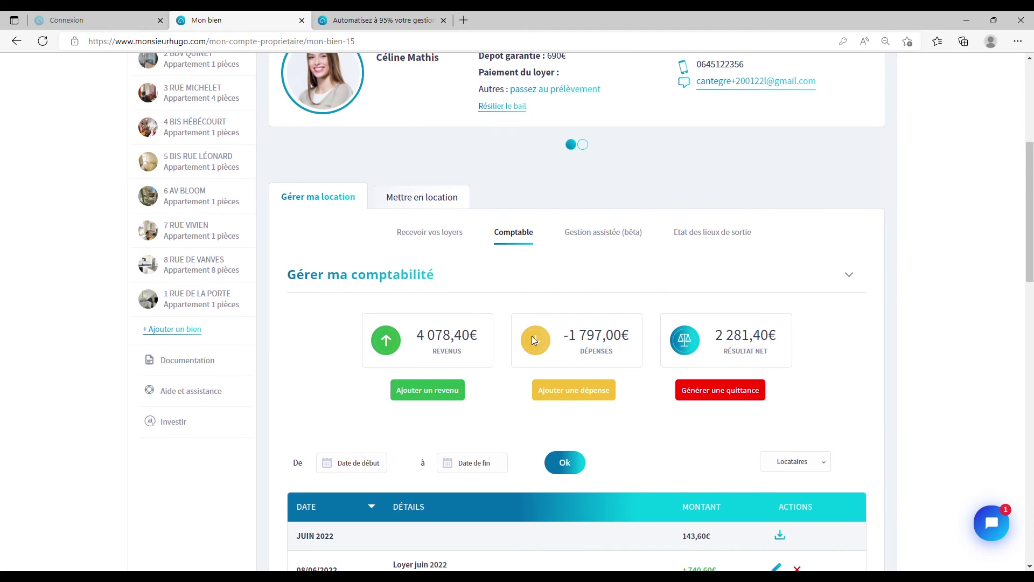
pyautogui.click(444, 241)
pyautogui.scroll(-3, 391, 254)
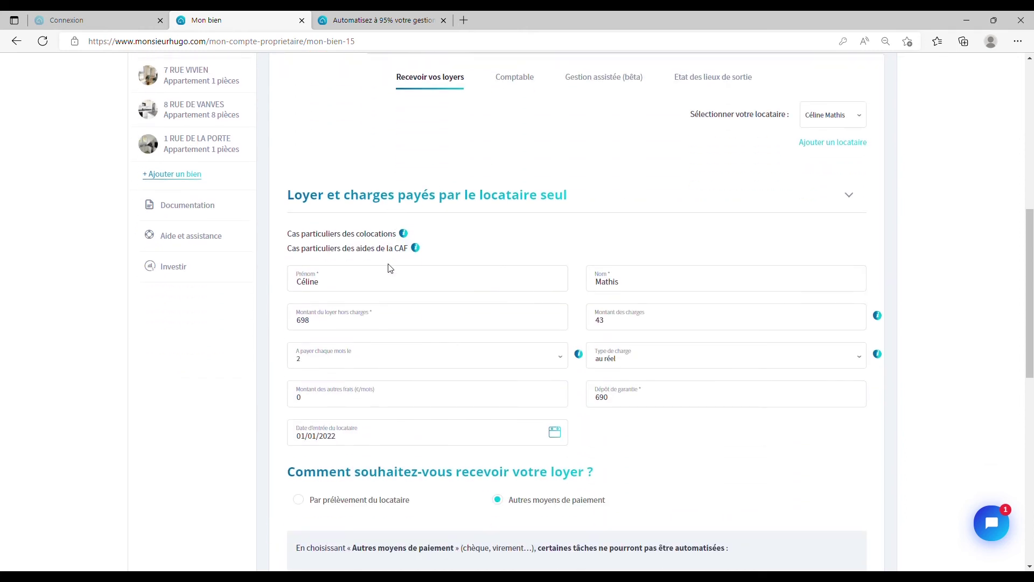
pyautogui.scroll(6, 388, 277)
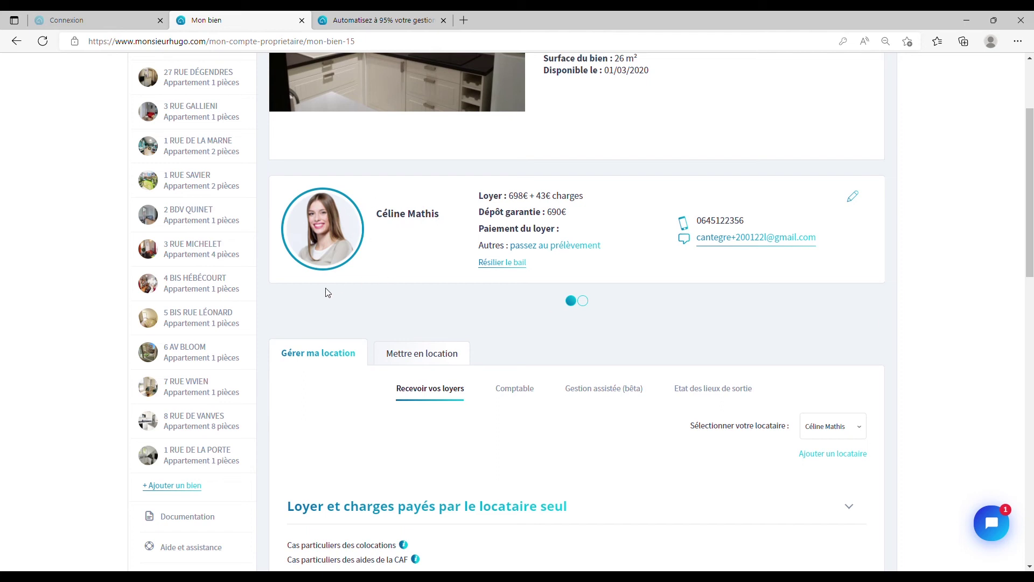
pyautogui.click(418, 392)
pyautogui.scroll(-5, 419, 391)
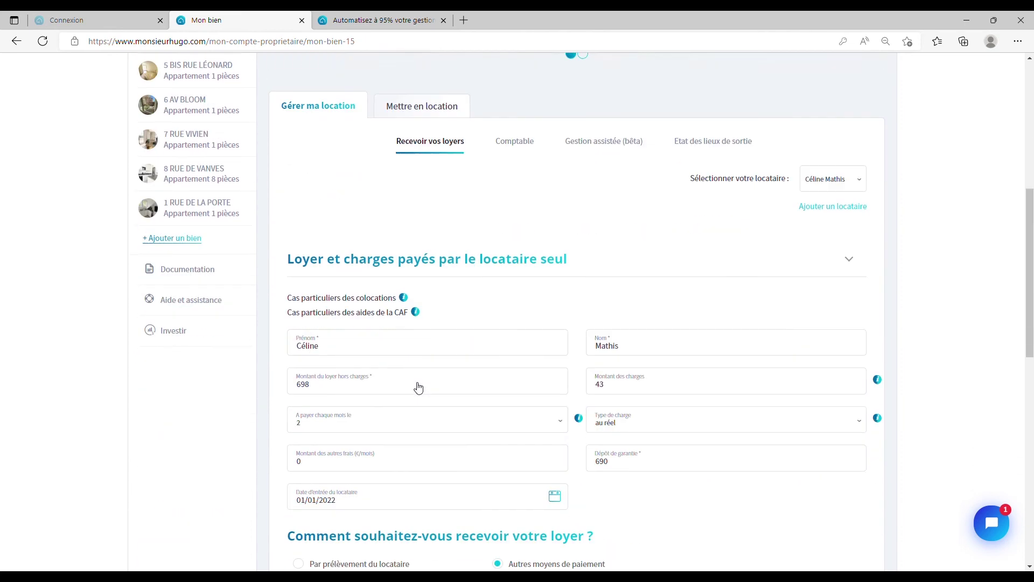
pyautogui.scroll(-1, 419, 386)
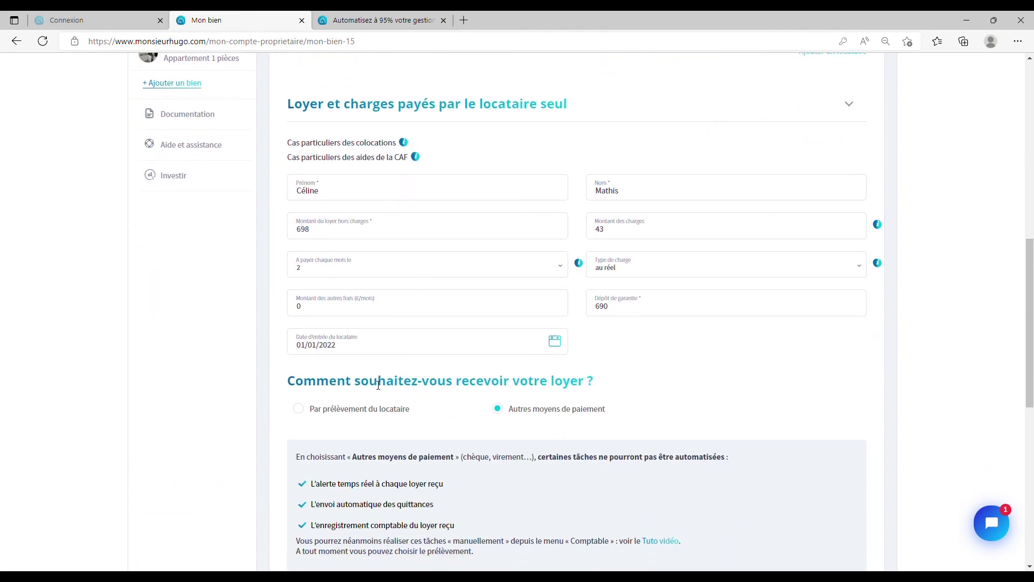
# Choose Par prélèvement du locataire as payment method and review its benefits, receiving IBAN and debit date without saving.
pyautogui.click(307, 415)
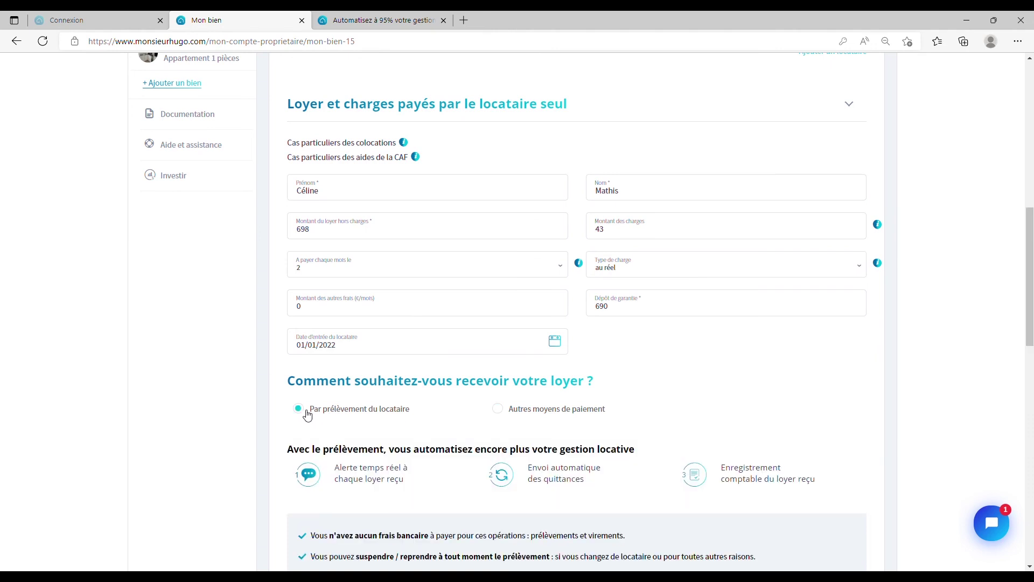
pyautogui.scroll(-6, 307, 415)
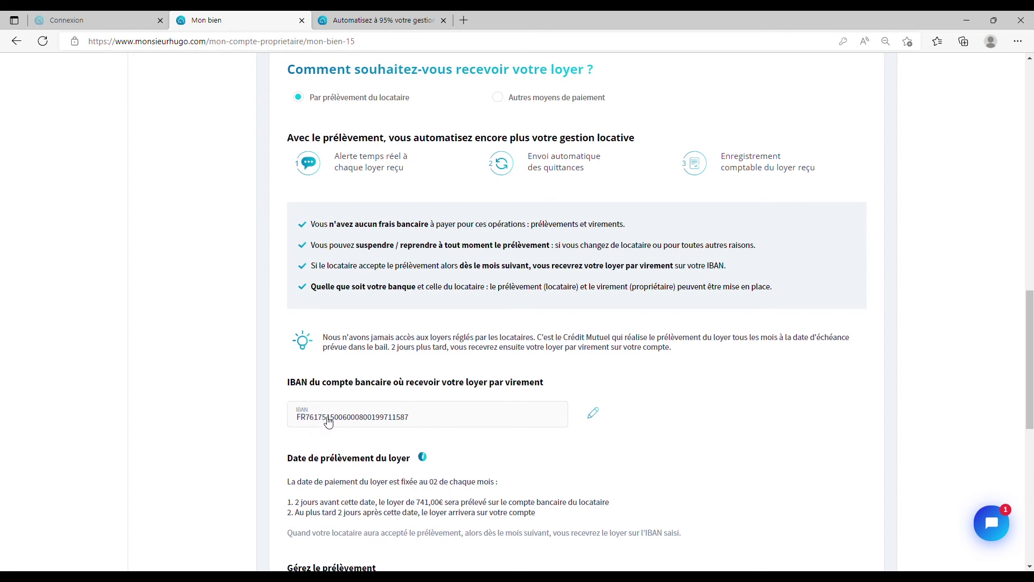
pyautogui.moveTo(302, 422); pyautogui.dragTo(399, 423)
pyautogui.scroll(-2, 323, 429)
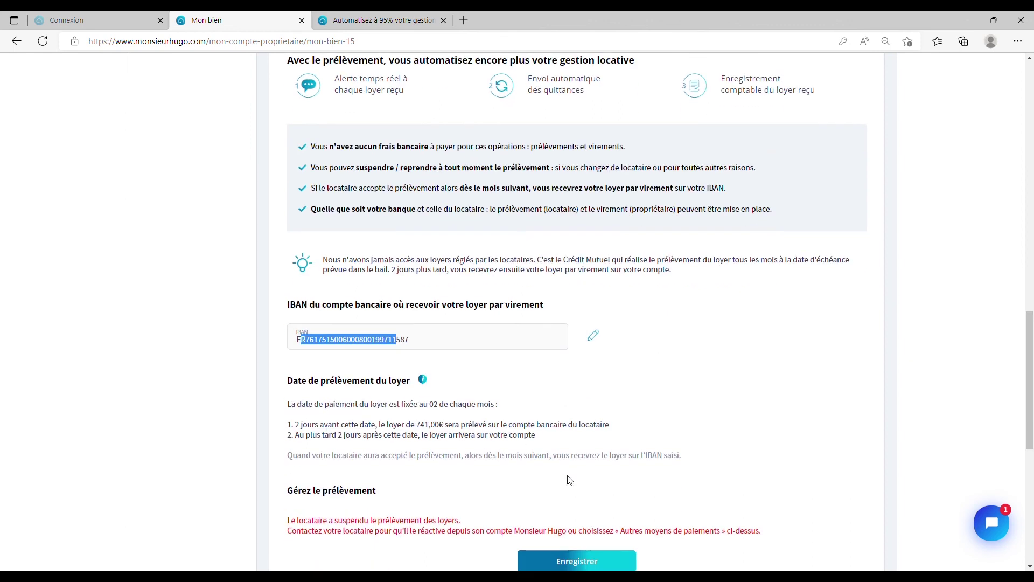
pyautogui.scroll(3, 560, 469)
pyautogui.scroll(5, 560, 469)
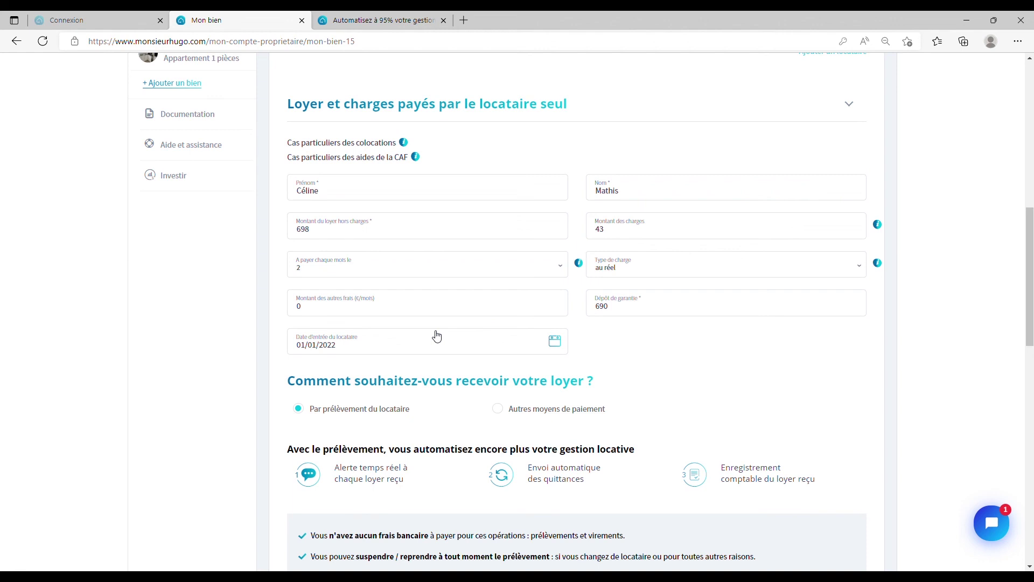
# Return to the property's Comptable section and view the accounting summary and entries table.
pyautogui.scroll(4, 436, 338)
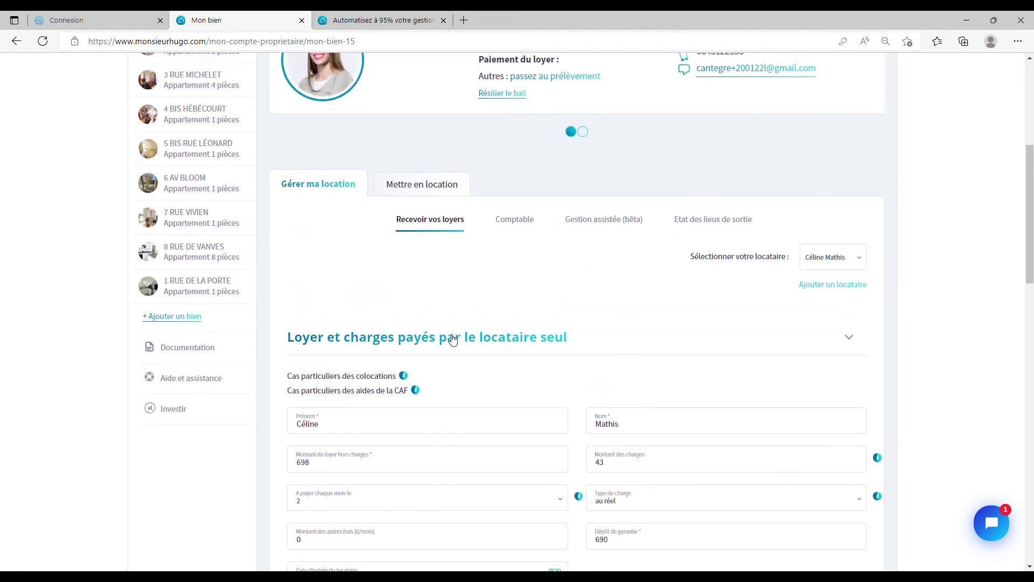
pyautogui.click(513, 219)
pyautogui.scroll(-3, 496, 339)
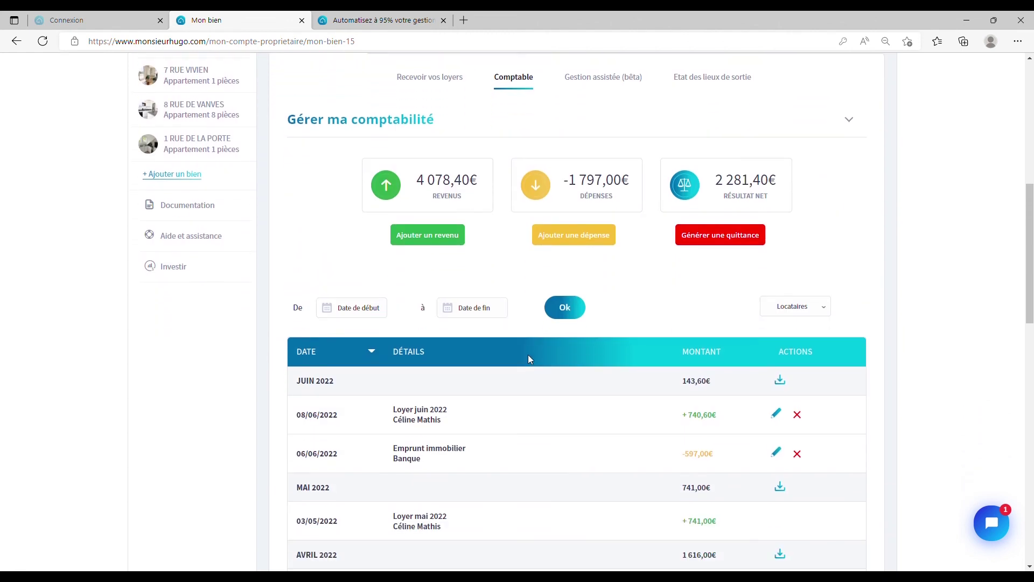